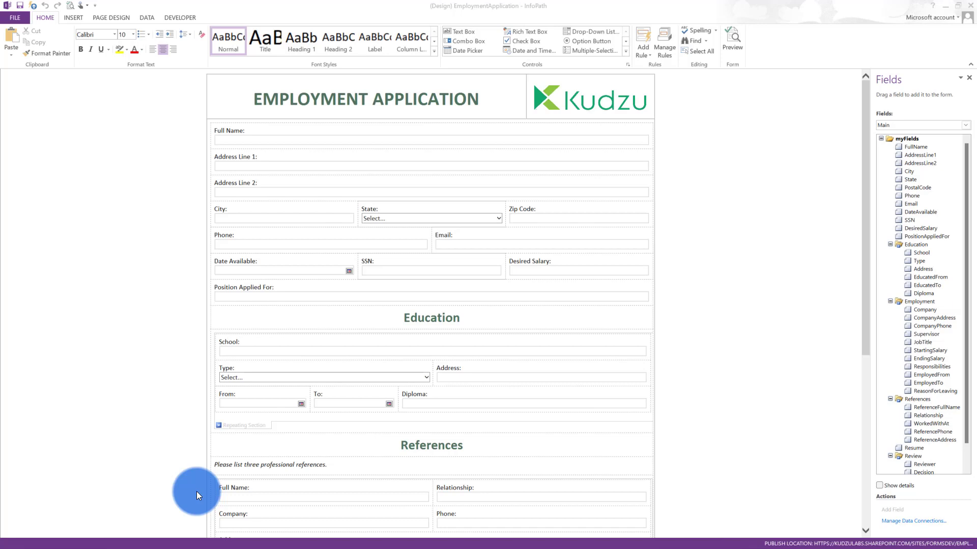
- Look through the employment application form in InfoPath, from the applicant details down to the Resume section
scroll(692, 285, "down", 3)
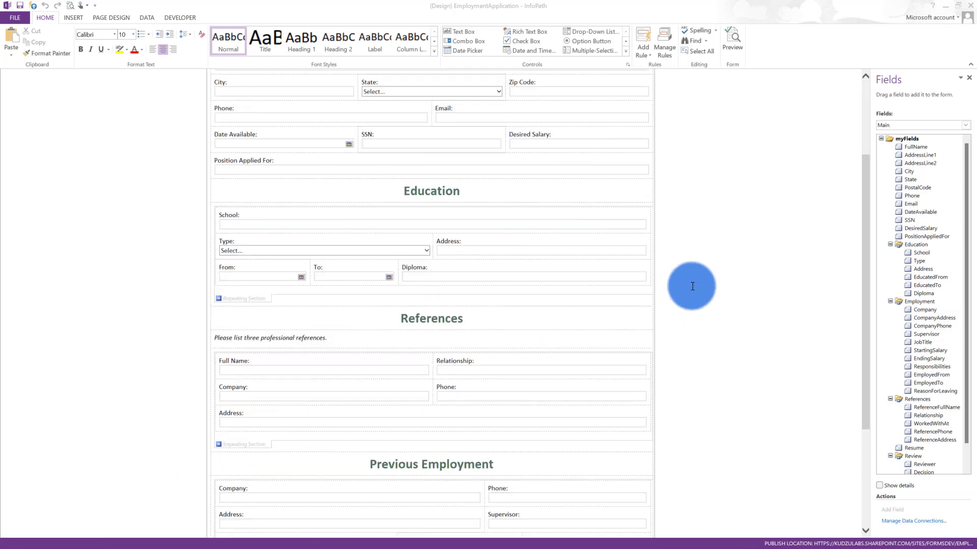
scroll(693, 285, "down", 4)
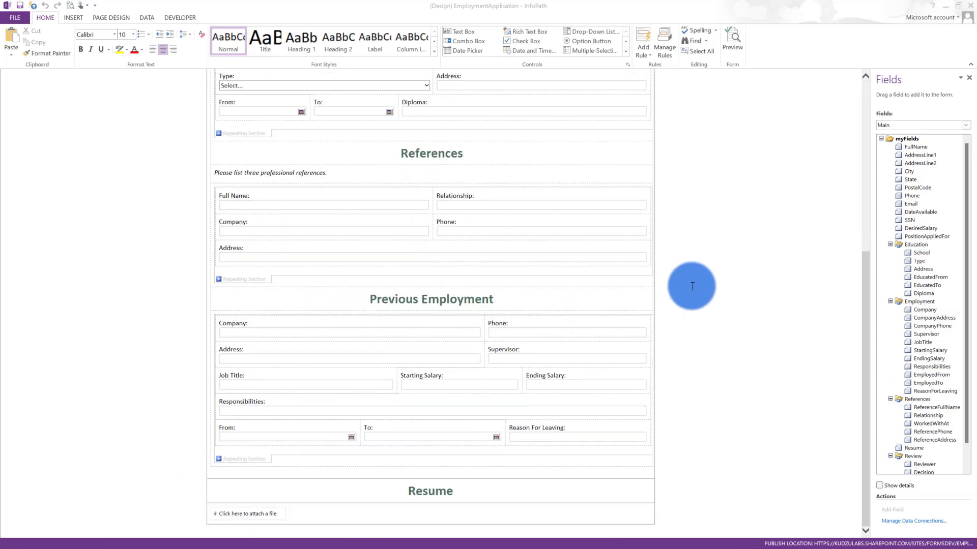
scroll(693, 286, "up", 7)
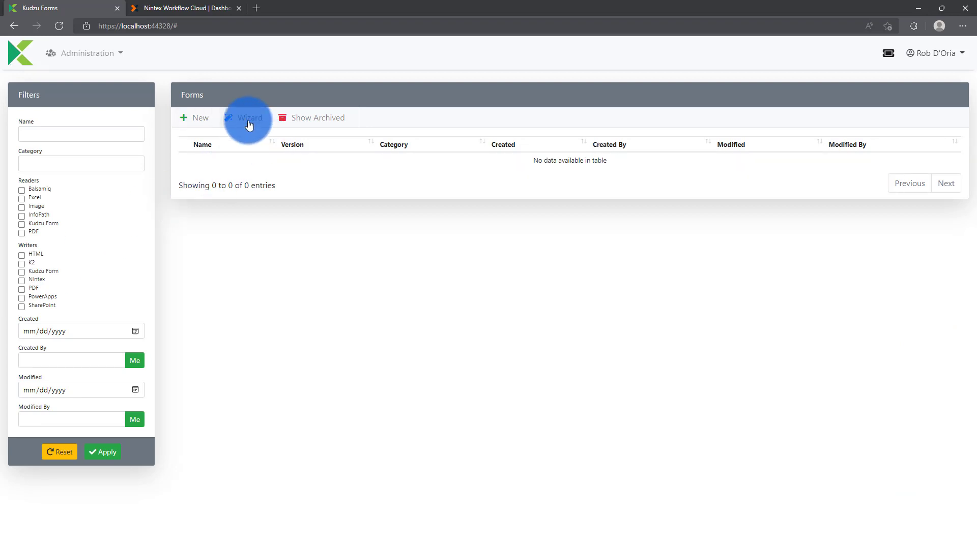
- In Kudzu Forms, start the conversion wizard and read EmploymentApplication.xsn from the Forms folder as the source form
left_click(249, 121)
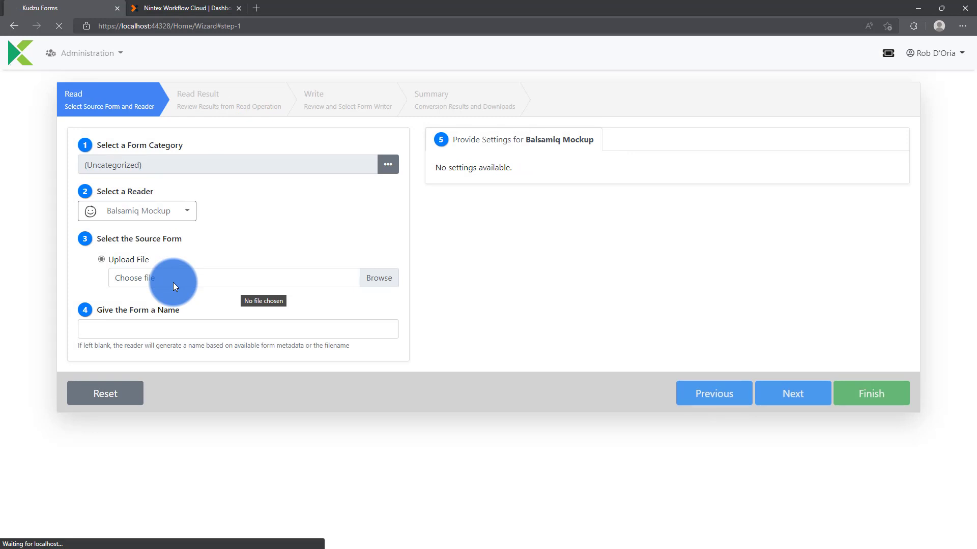
left_click(173, 282)
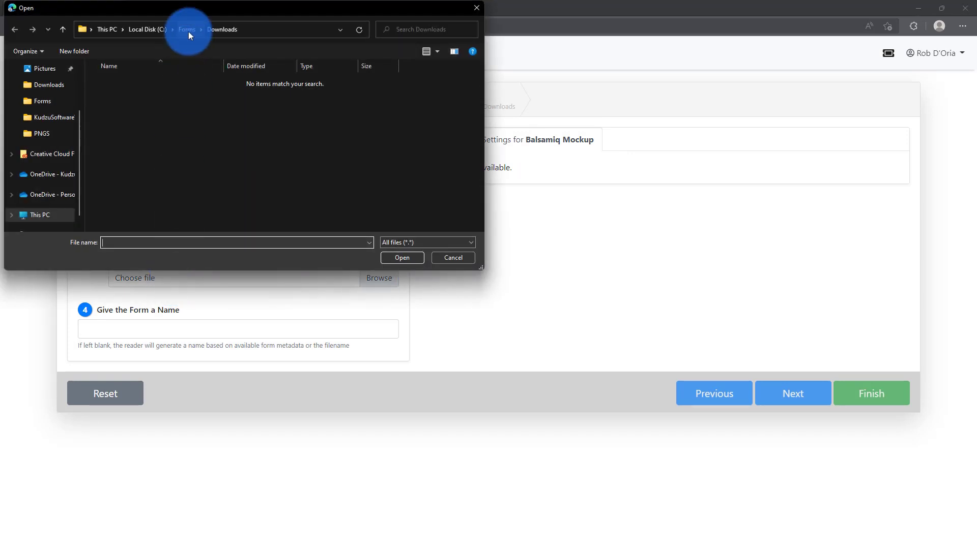
left_click(188, 31)
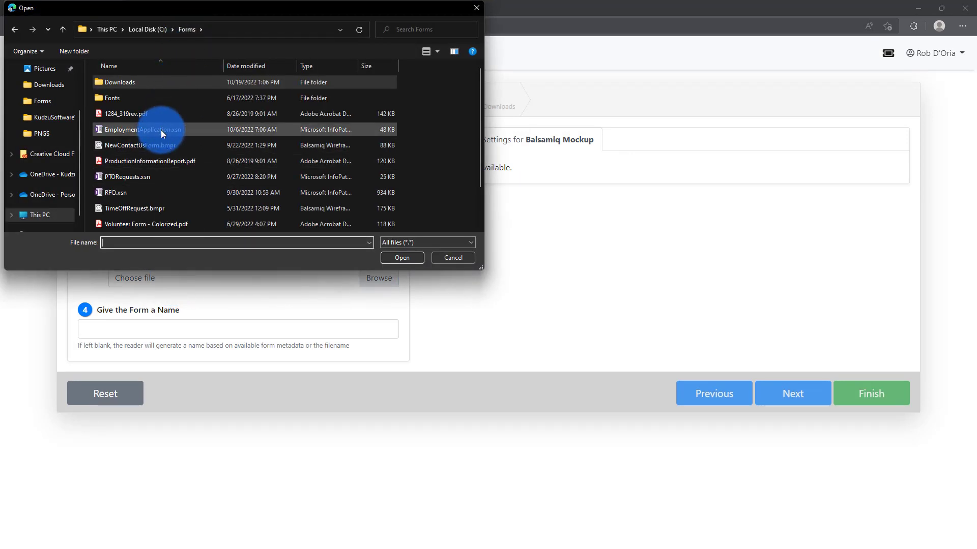
double_click(161, 129)
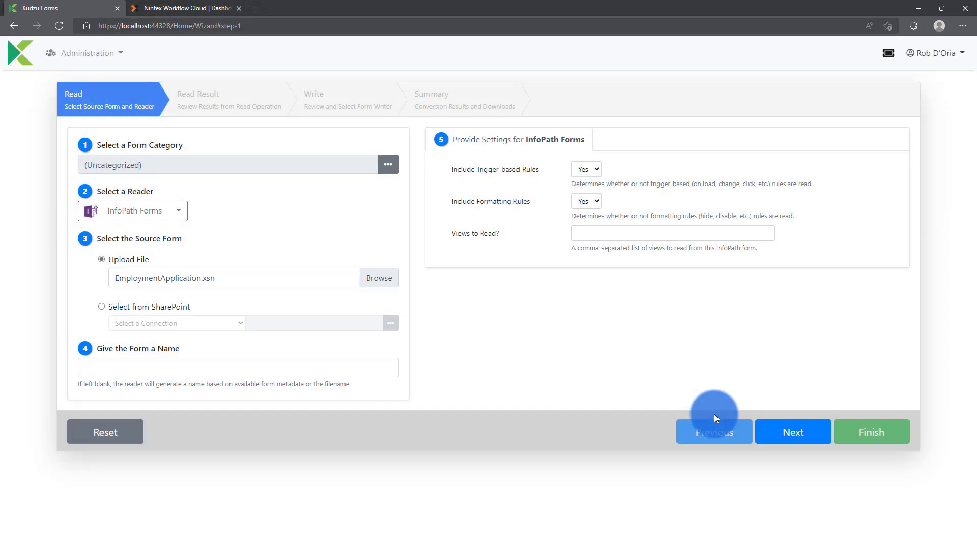
left_click(786, 430)
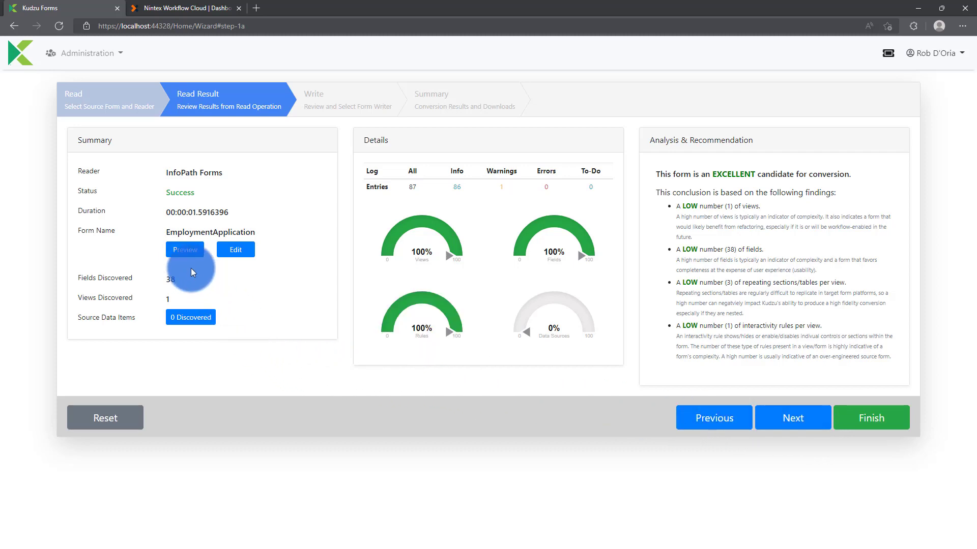
- Preview the form read from InfoPath, examine its sections down to Resume, and close the preview
left_click(176, 252)
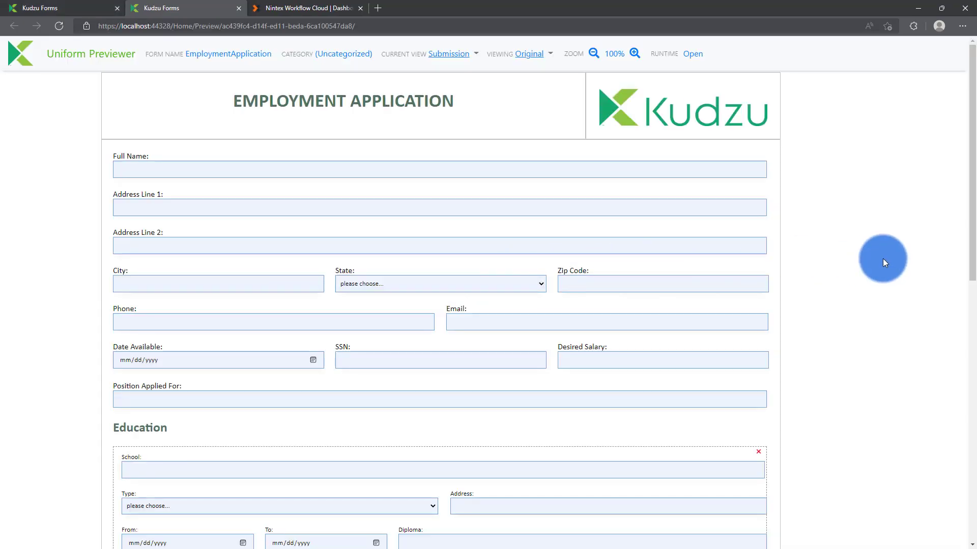
scroll(883, 259, "down", 10)
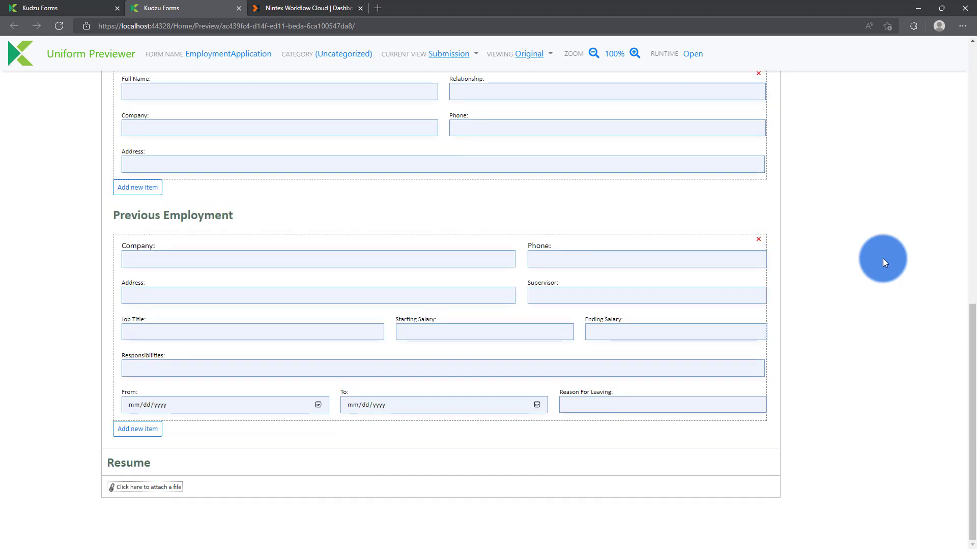
scroll(883, 259, "up", 15)
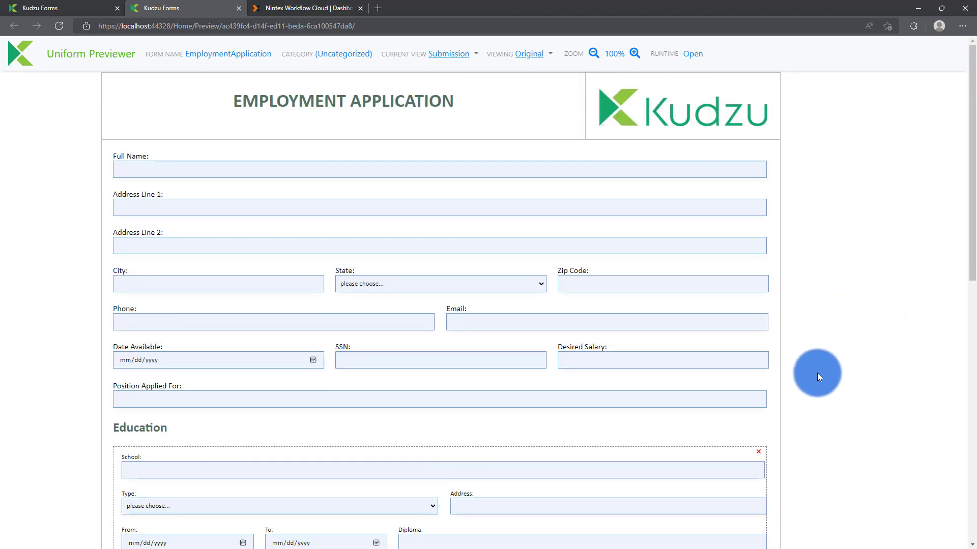
scroll(816, 374, "down", 5)
scroll(816, 373, "up", 5)
scroll(796, 355, "down", 6)
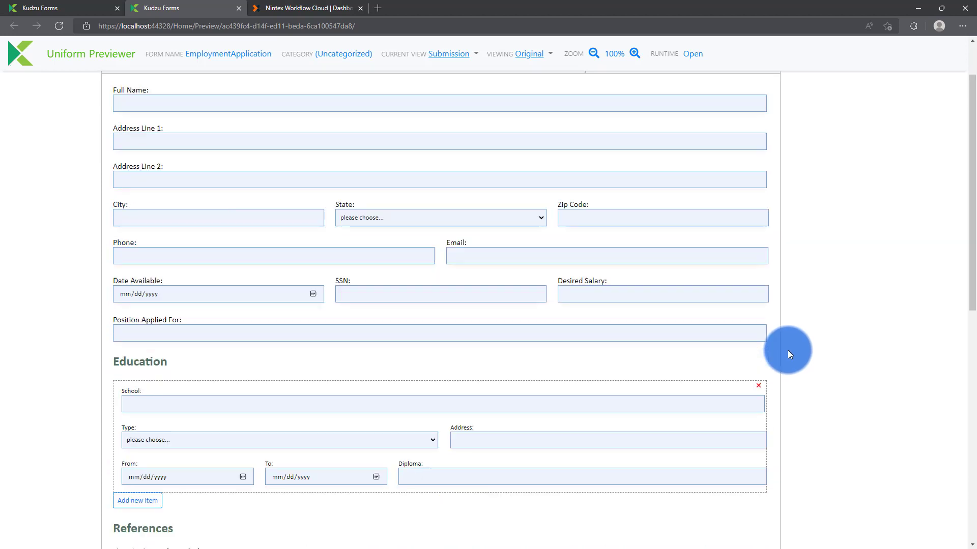
scroll(788, 352, "up", 6)
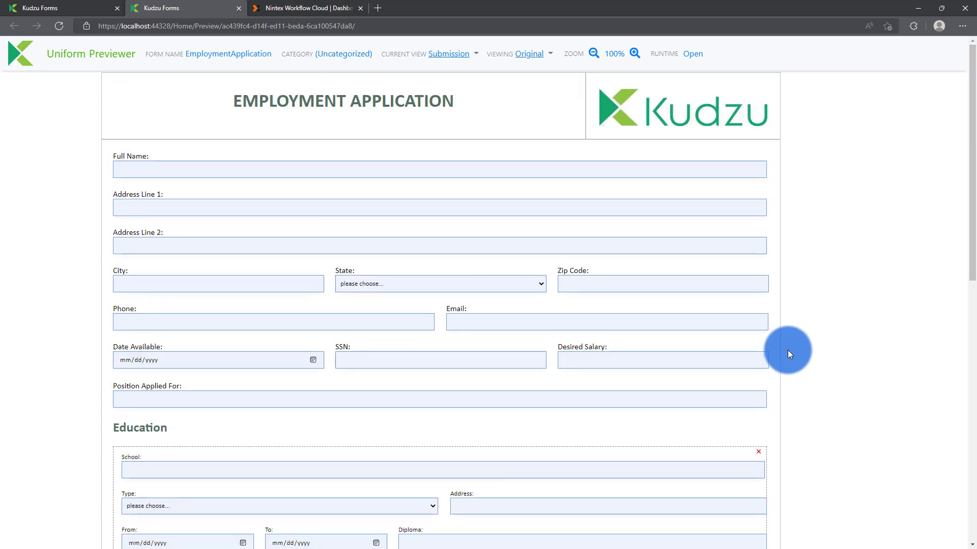
left_click(239, 9)
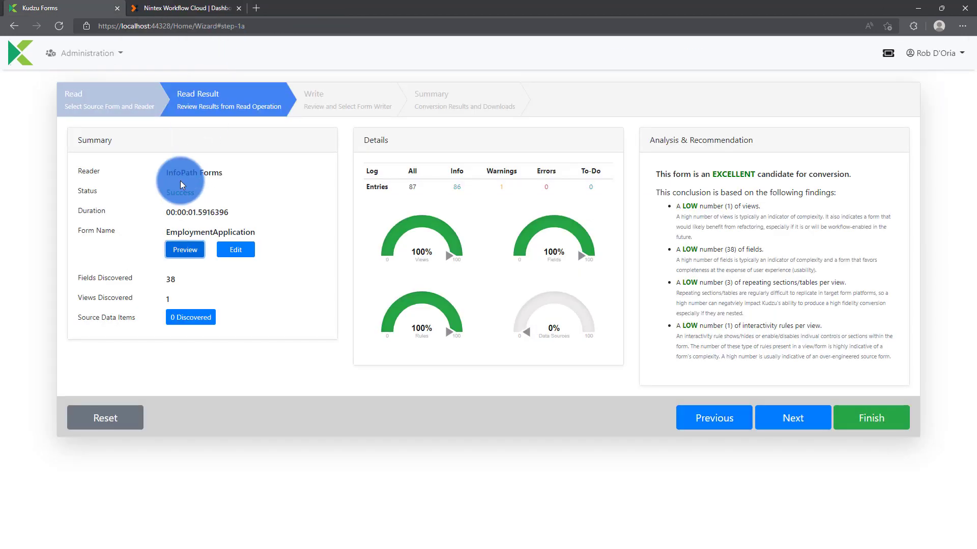
- Choose Nintex as the form writer and convert the form to EmploymentApplication.json
left_click(788, 417)
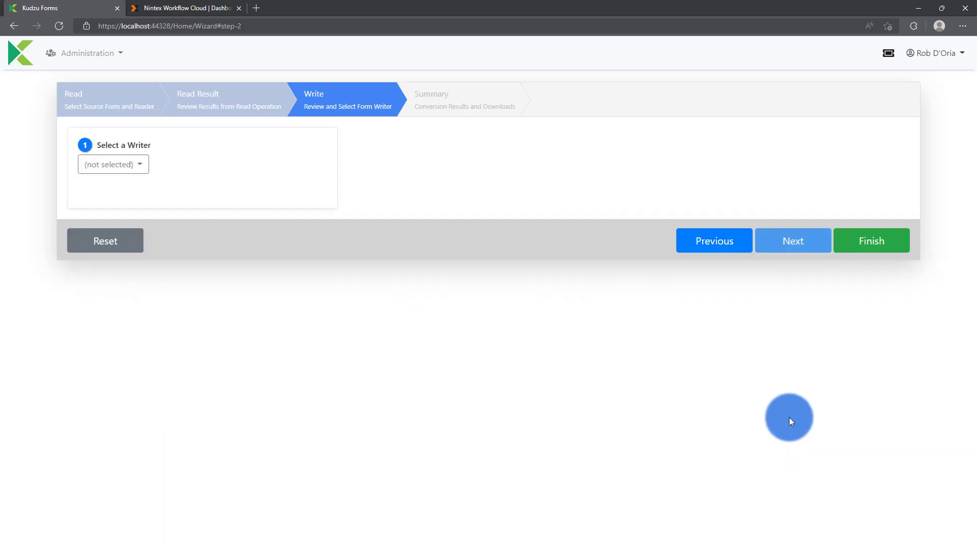
left_click(138, 173)
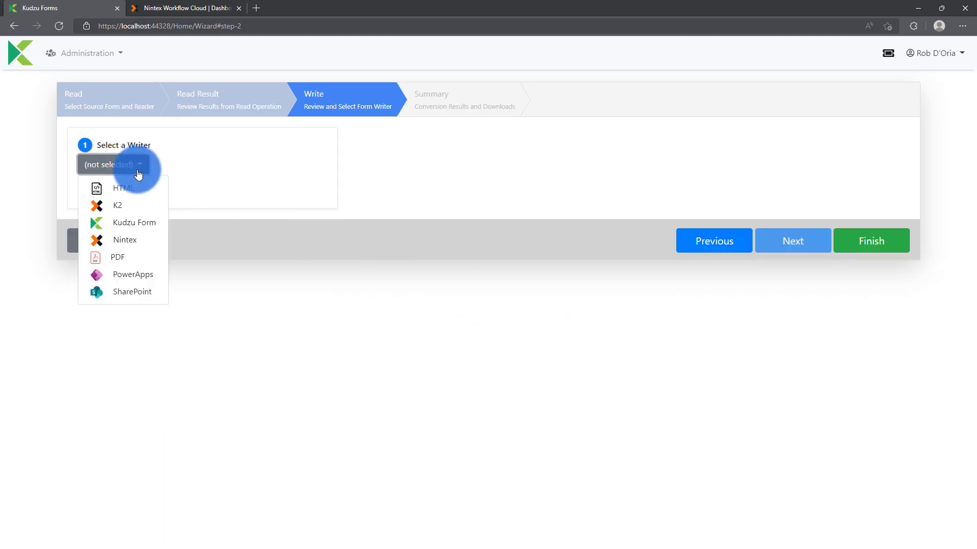
left_click(146, 244)
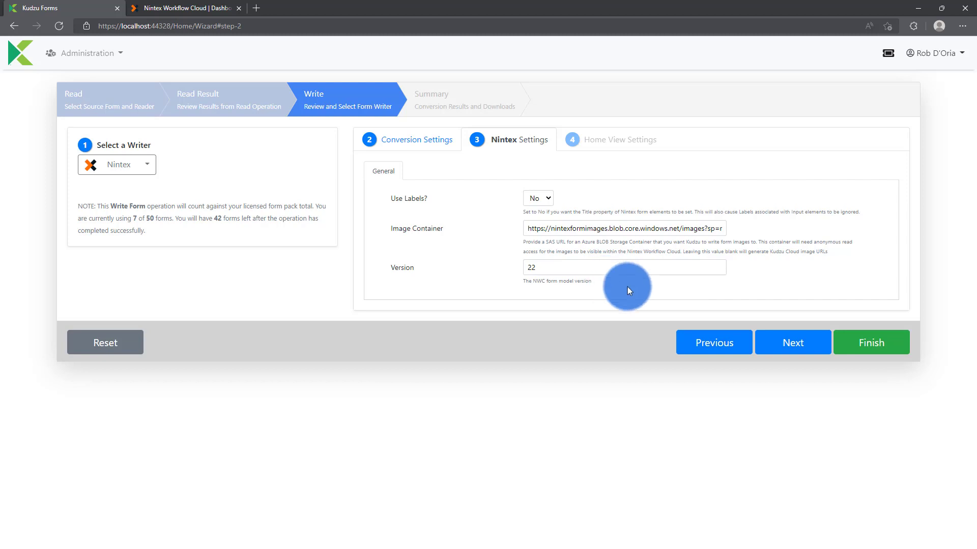
left_click(792, 338)
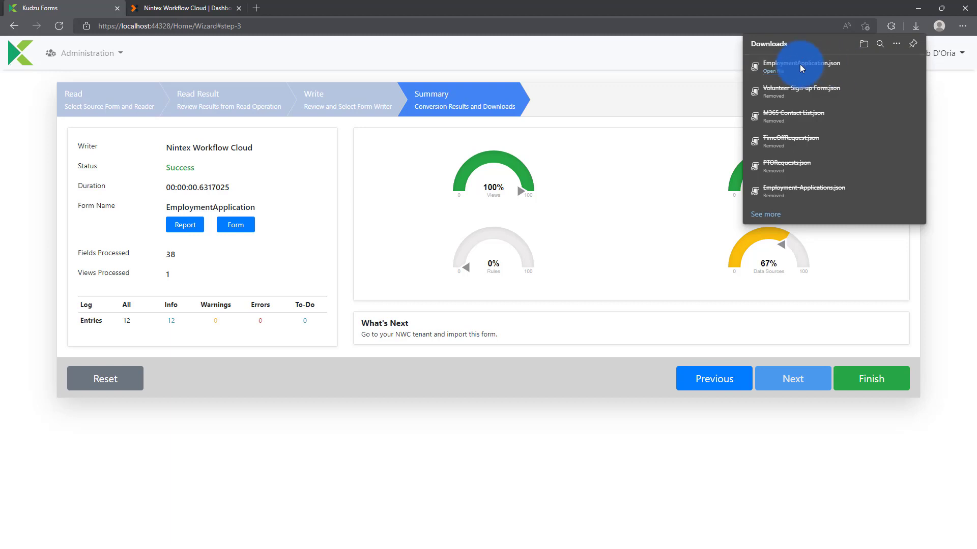
- Switch to Nintex Workflow Cloud, create a workflow with Form as its start event, and open the form designer
left_click(188, 8)
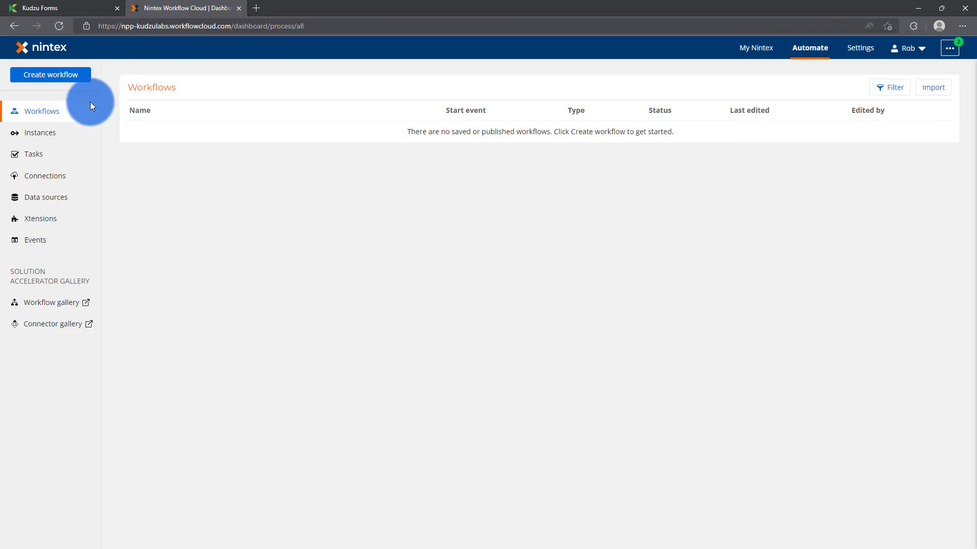
left_click(73, 76)
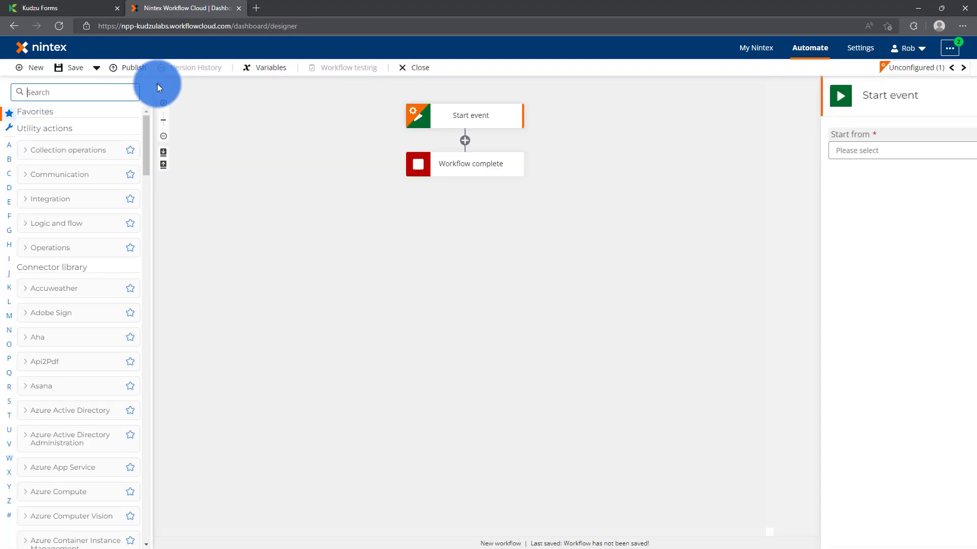
left_click(806, 151)
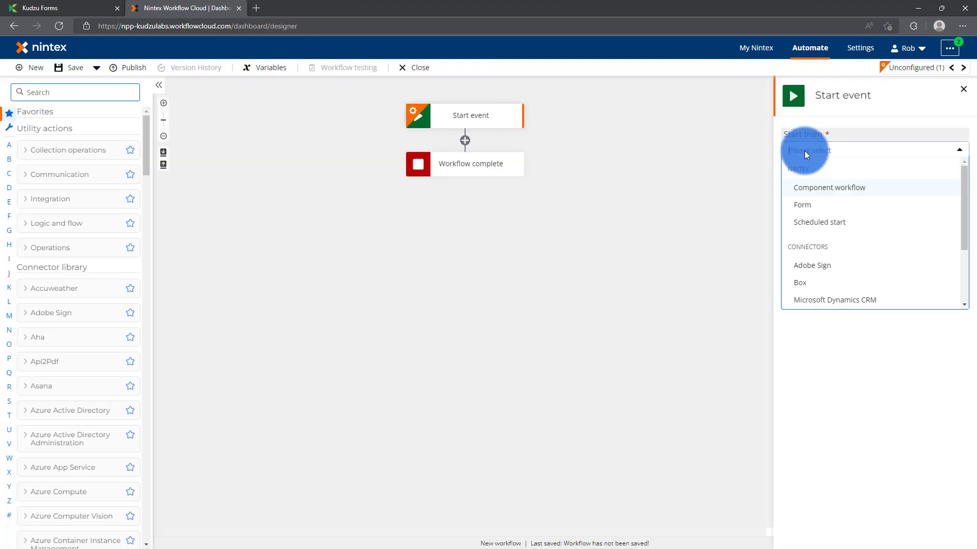
left_click(812, 205)
left_click(792, 193)
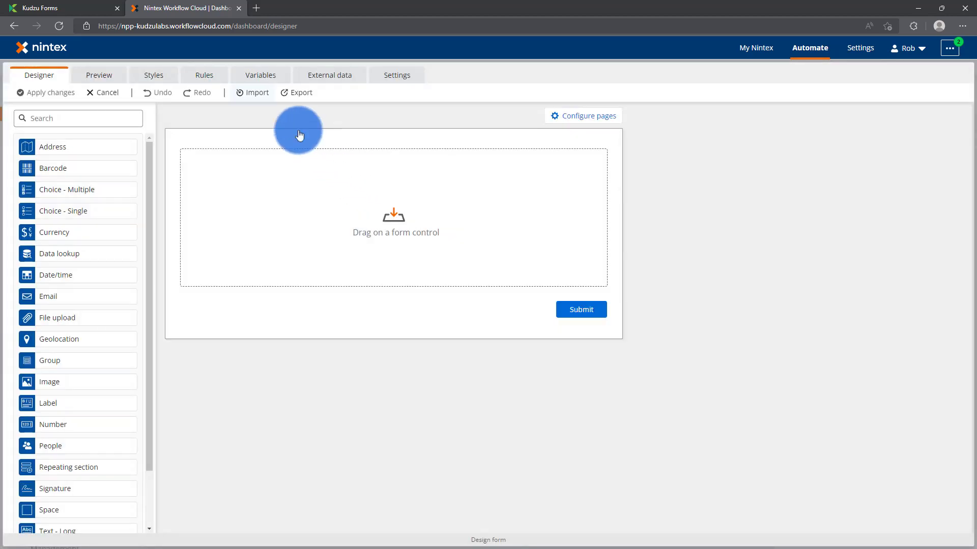
- Import EmploymentApplication.json from the Forms > Downloads folder into the form designer
left_click(251, 93)
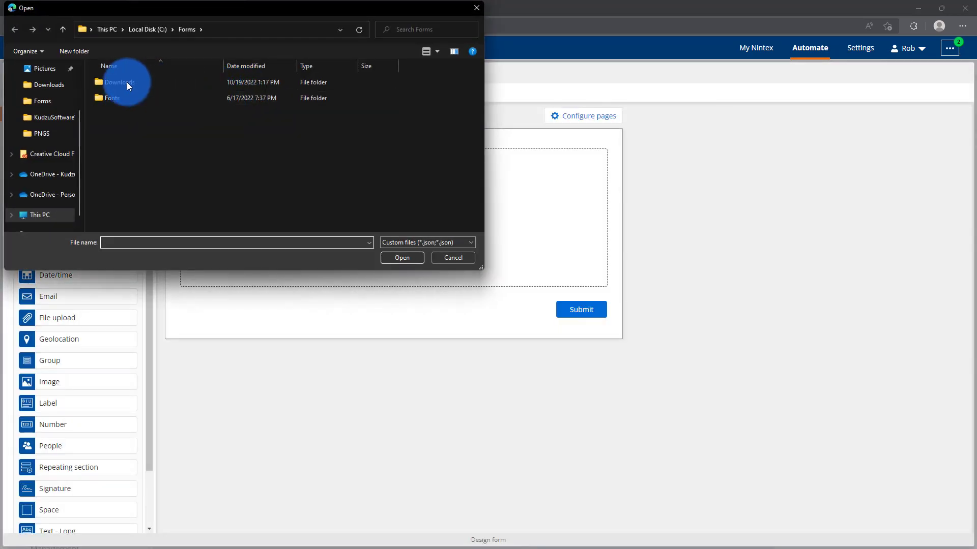
double_click(127, 83)
left_click(147, 83)
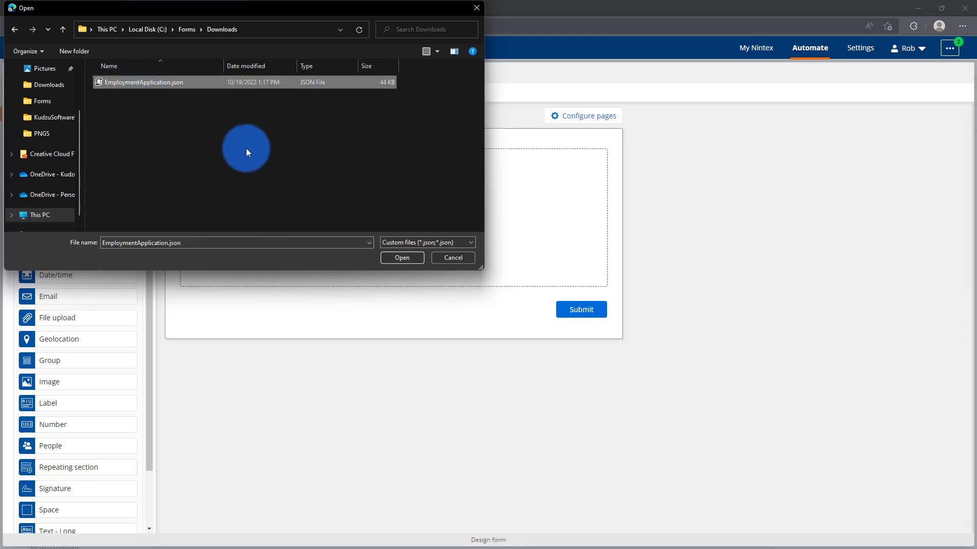
left_click(407, 257)
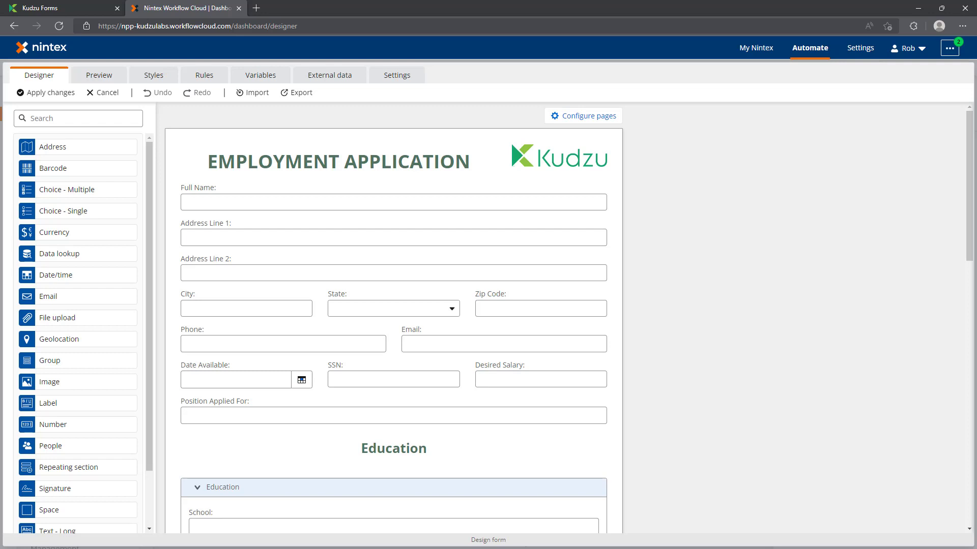
- Check the State control's options and examine the imported form's sections down to the Resume upload
scroll(394, 306, "down", 1)
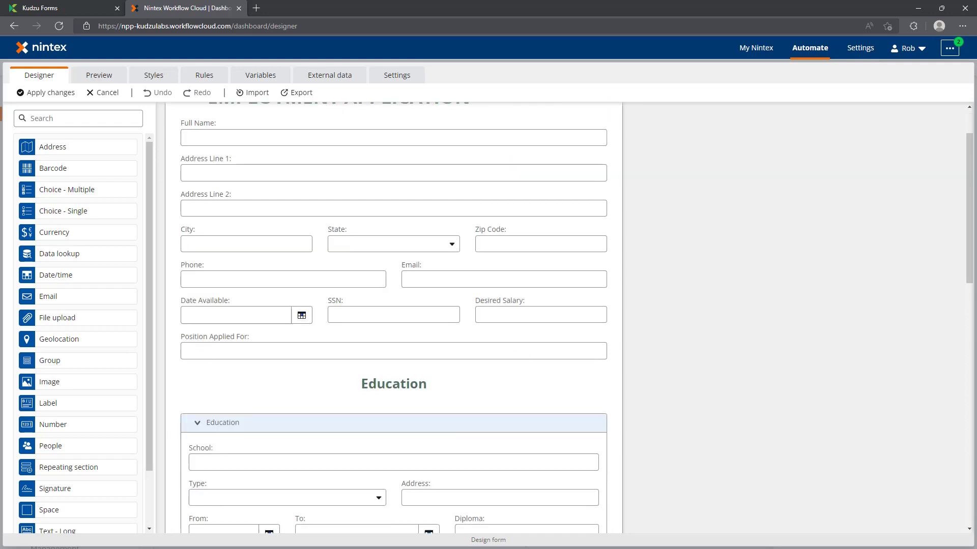
left_click(420, 247)
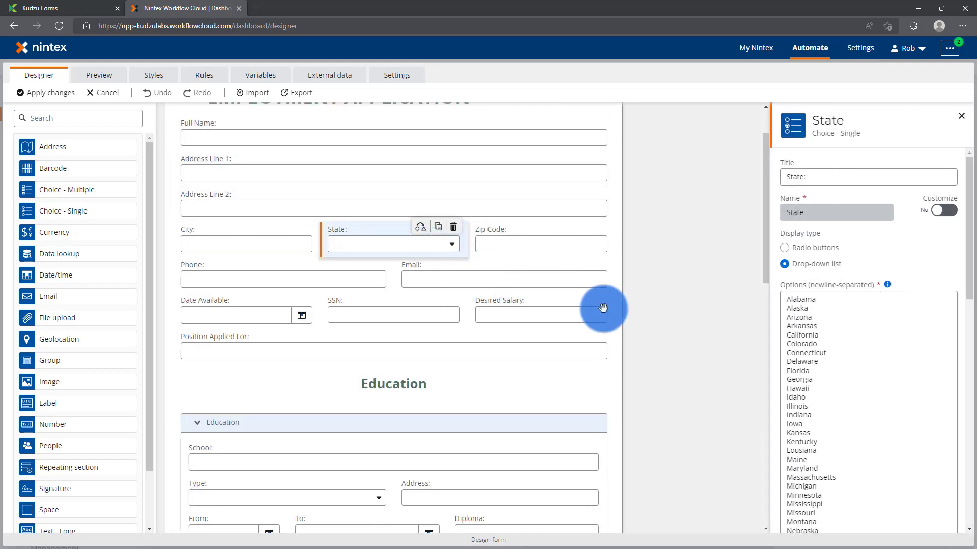
scroll(904, 408, "down", 8)
scroll(908, 410, "up", 6)
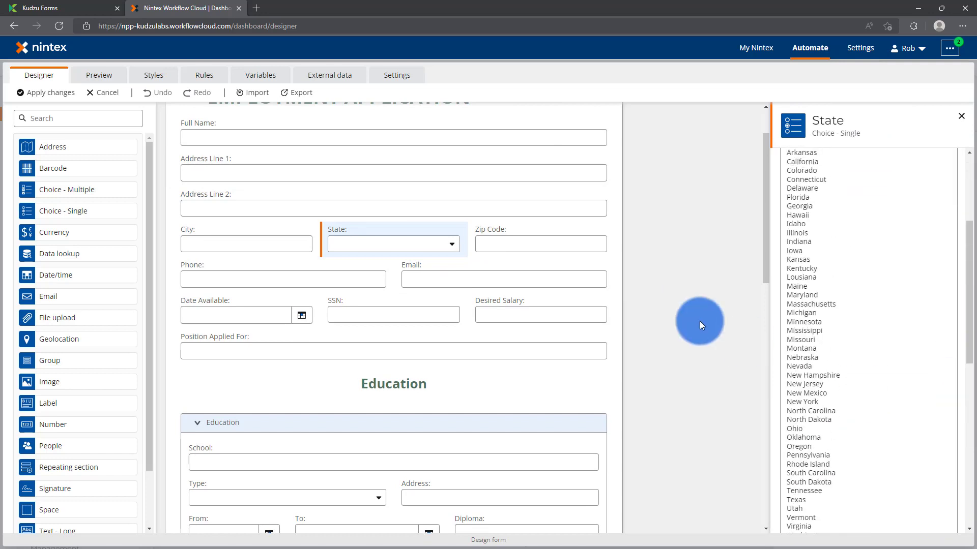
scroll(699, 322, "down", 4)
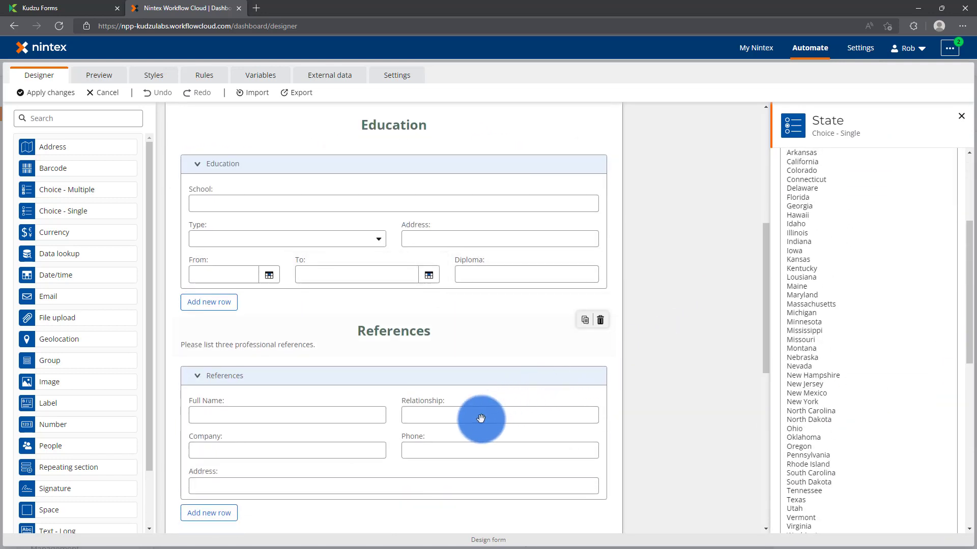
scroll(479, 419, "down", 6)
scroll(479, 419, "down", 2)
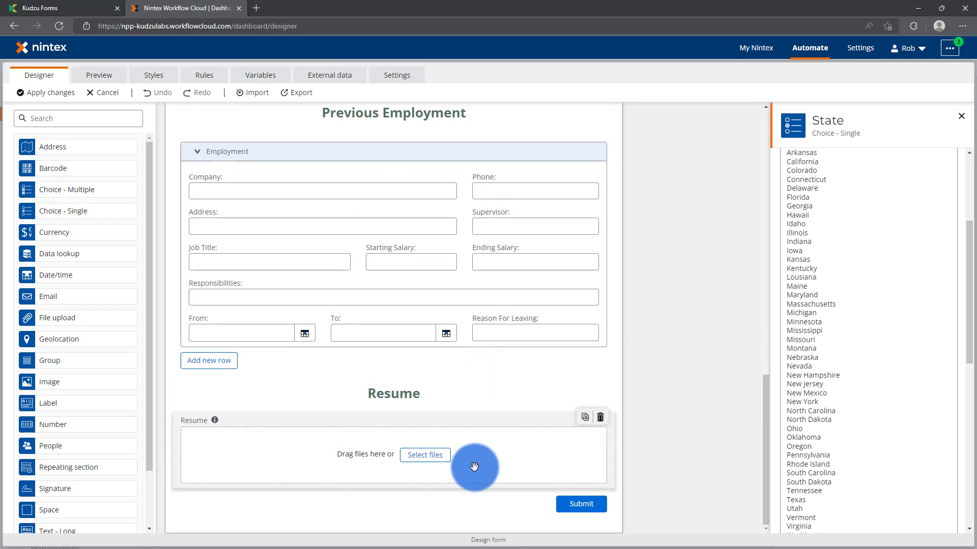
- Preview the form and fill in the Education section with school Hanover Park and type High School
left_click(99, 76)
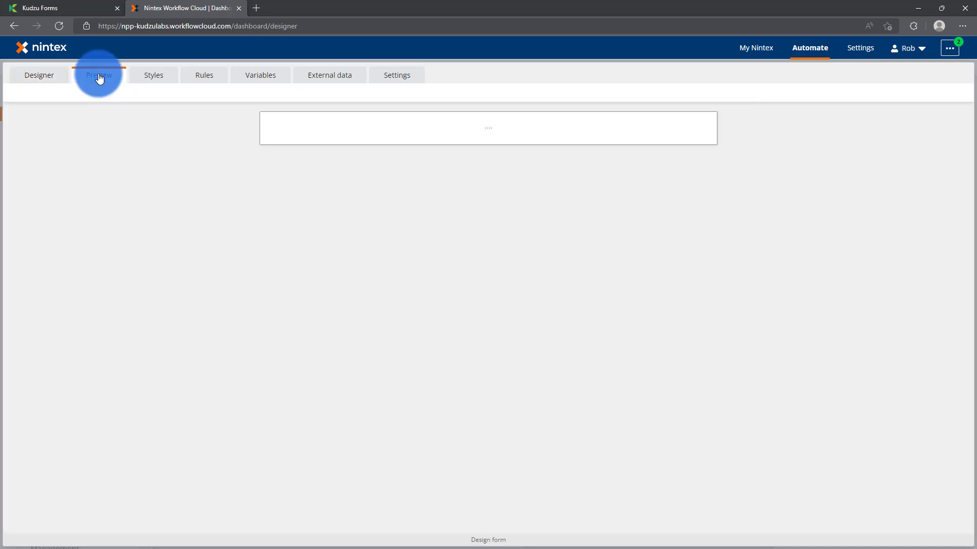
left_click(301, 309)
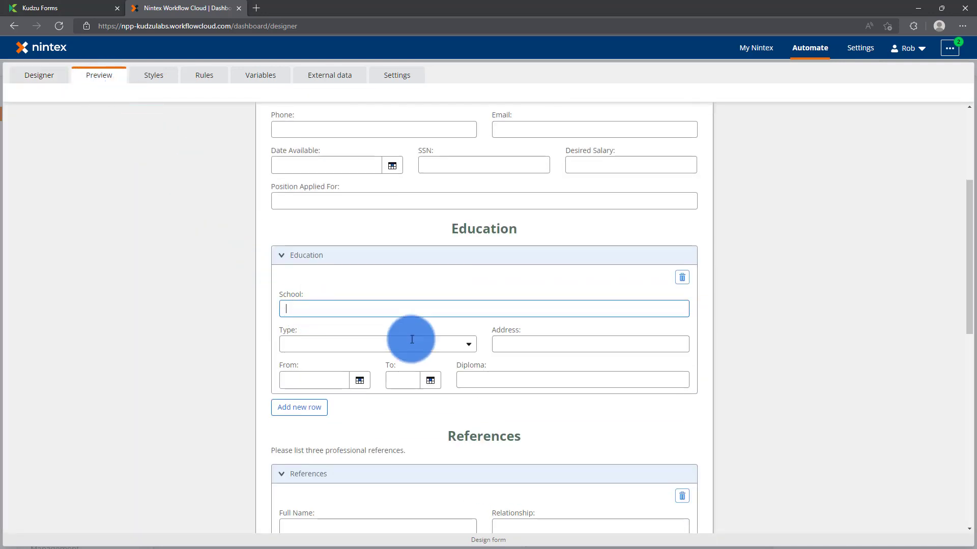
type("Hanoiver")
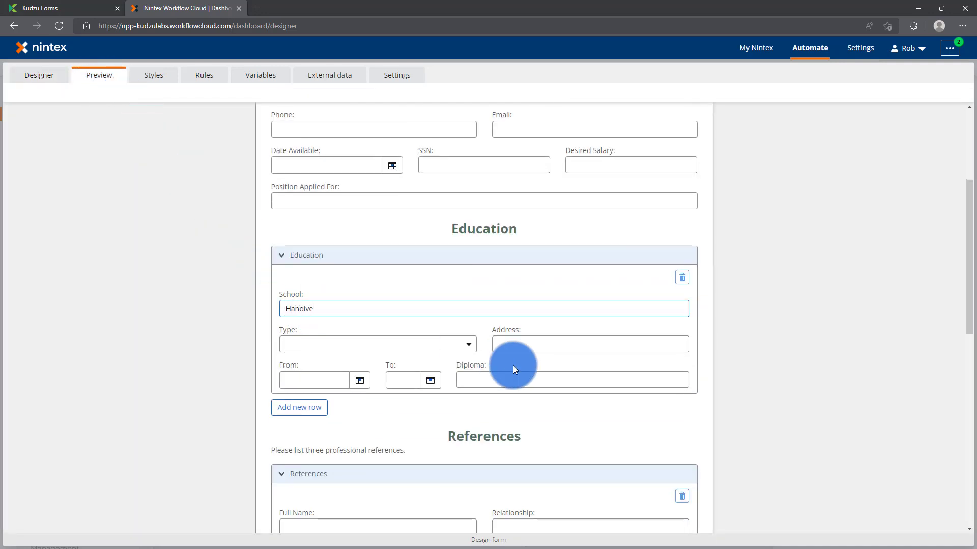
key("BackSpace")
key("BackSpace")
key("BackSpace")
type("ver Park")
key("Tab")
key("Down")
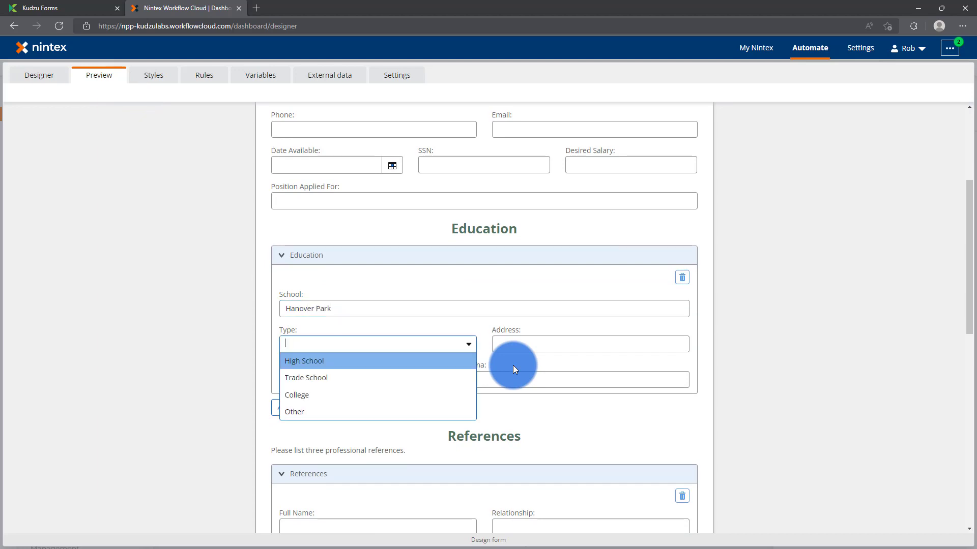
key("Return")
key("Tab")
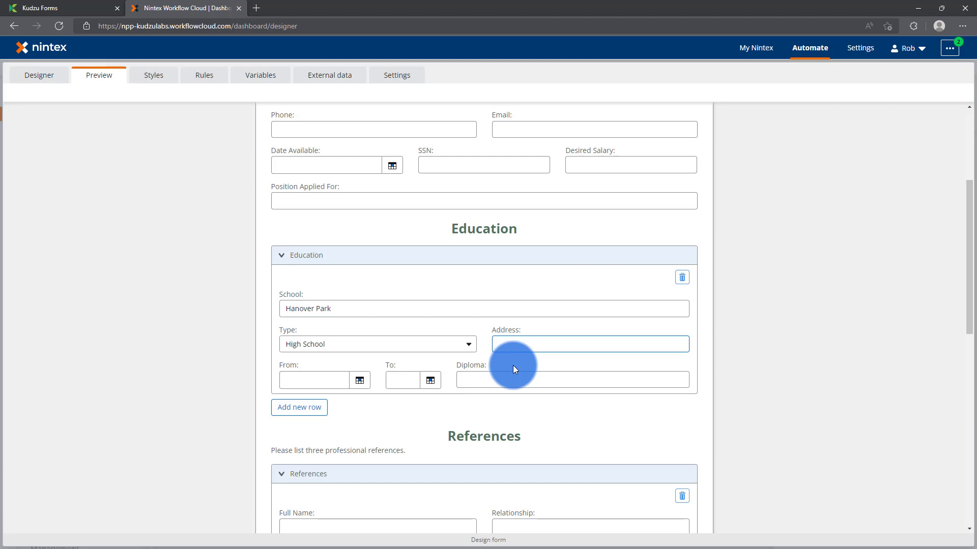
- Enter New Jersey as the first school's address and add a second Education row with school NJIT and type College
type("New Jersey")
left_click(304, 409)
left_click(367, 435)
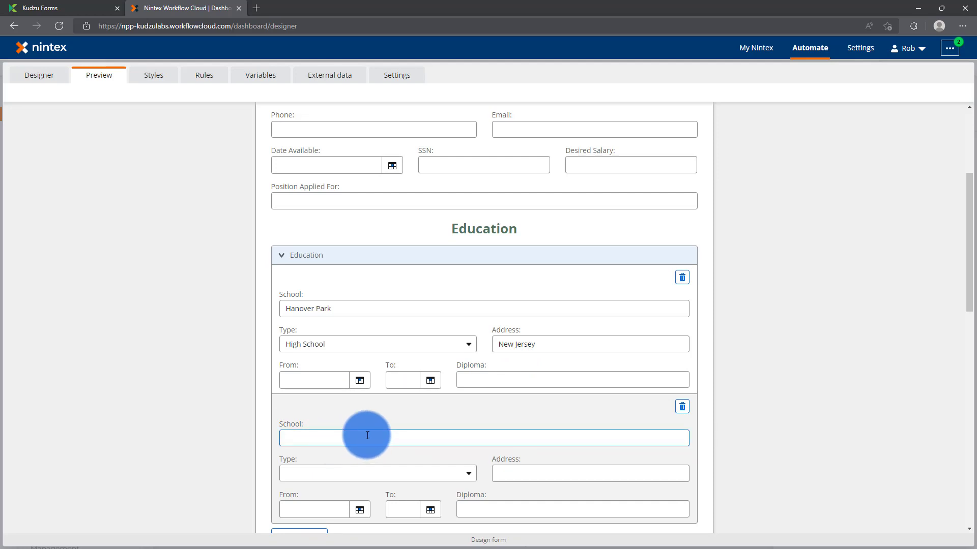
type("NJIT")
key("Tab")
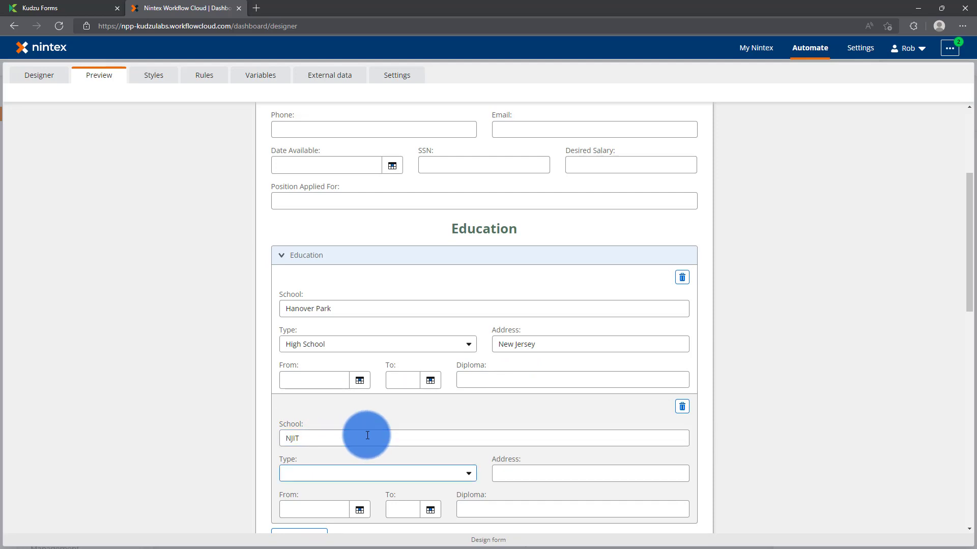
type("c")
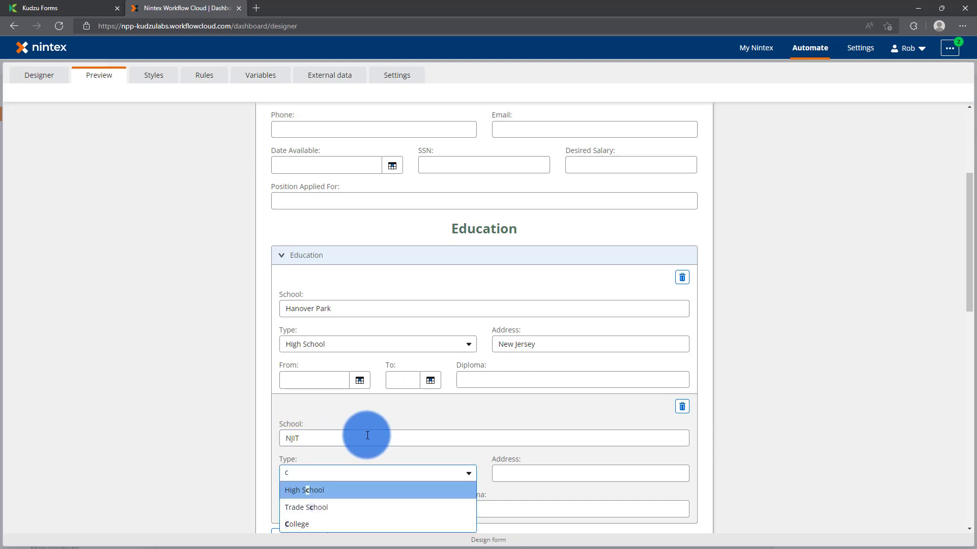
left_click(301, 525)
- Review the rest of the previewed form, including the References, Previous Employment and Resume sections
scroll(832, 434, "down", 2)
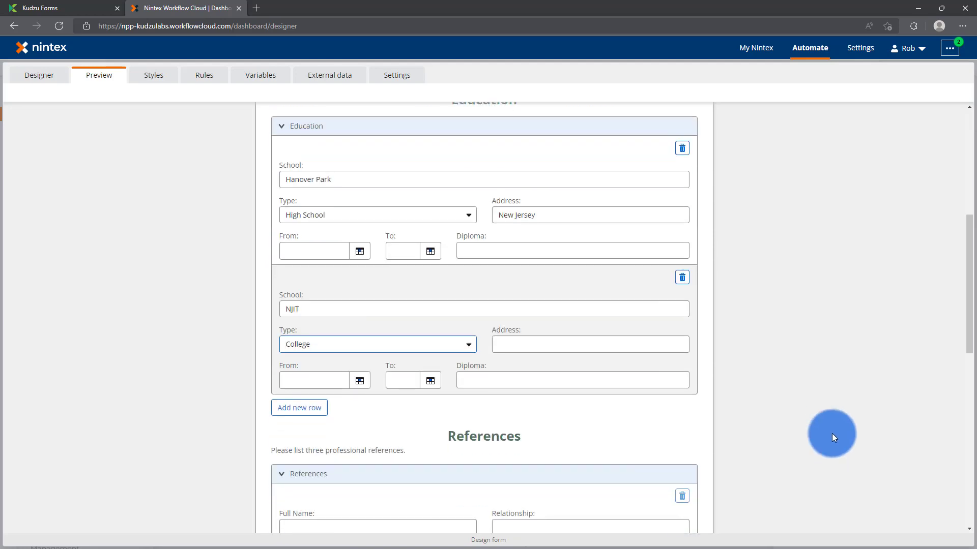
scroll(832, 433, "down", 7)
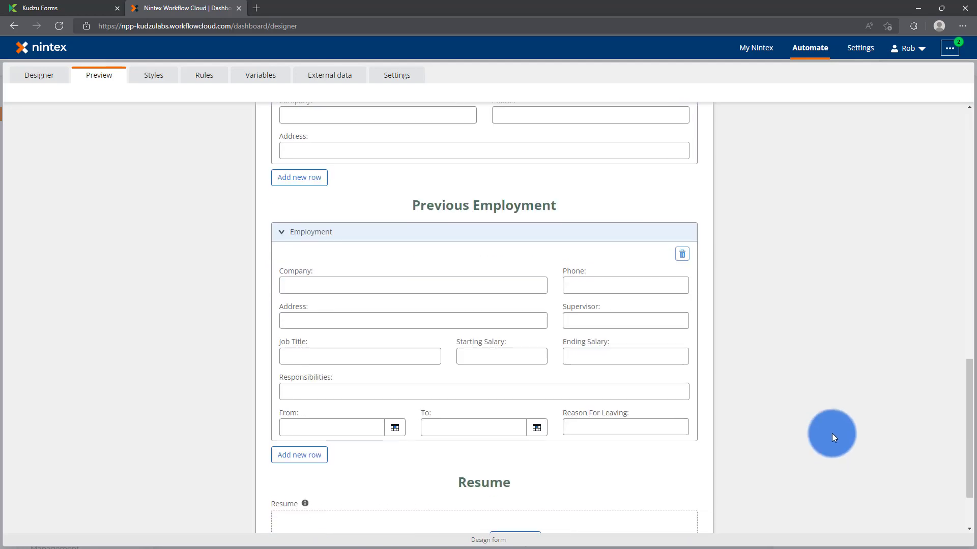
scroll(832, 433, "down", 2)
scroll(832, 433, "up", 10)
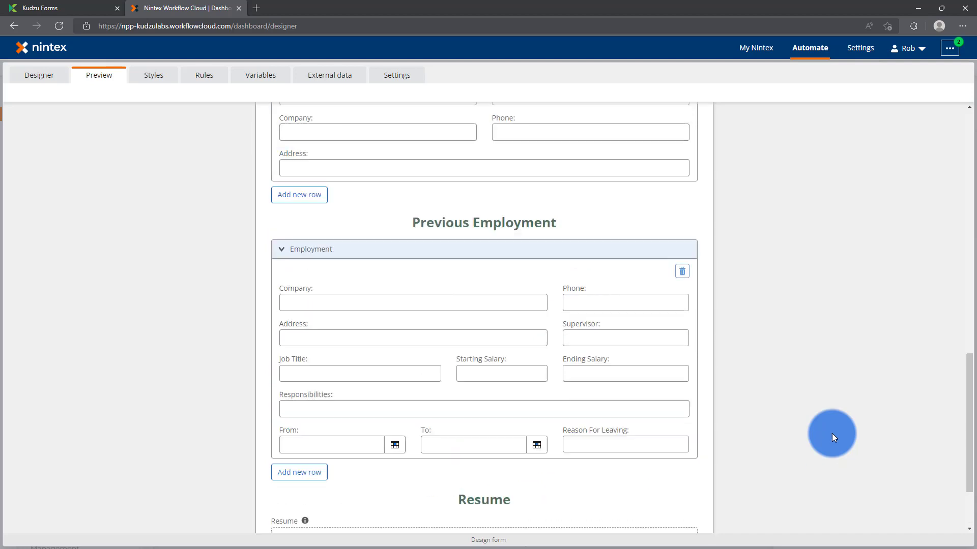
scroll(602, 331, "up", 4)
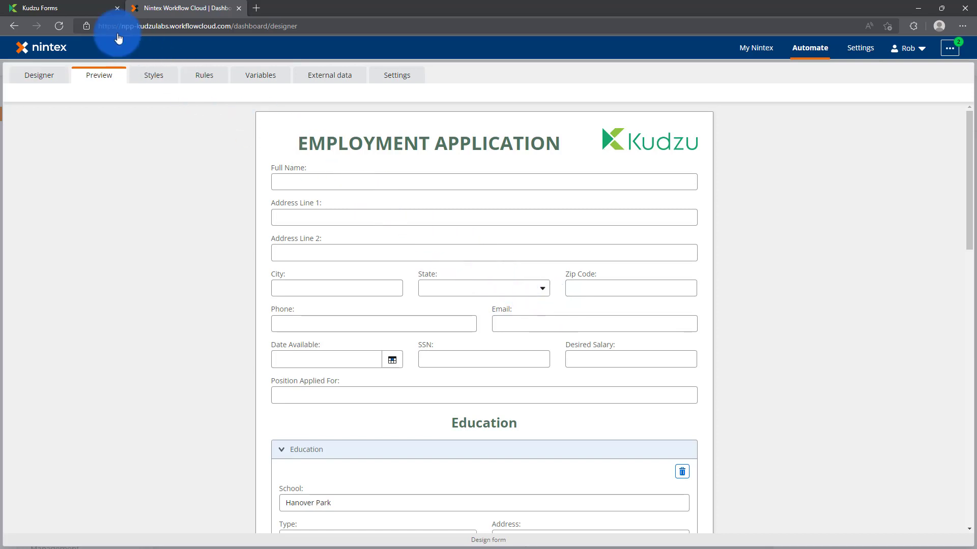
- Switch to Kudzu Forms, finish the employment application conversion, and minimize the PTORequests form design in InfoPath
left_click(102, 9)
left_click(858, 378)
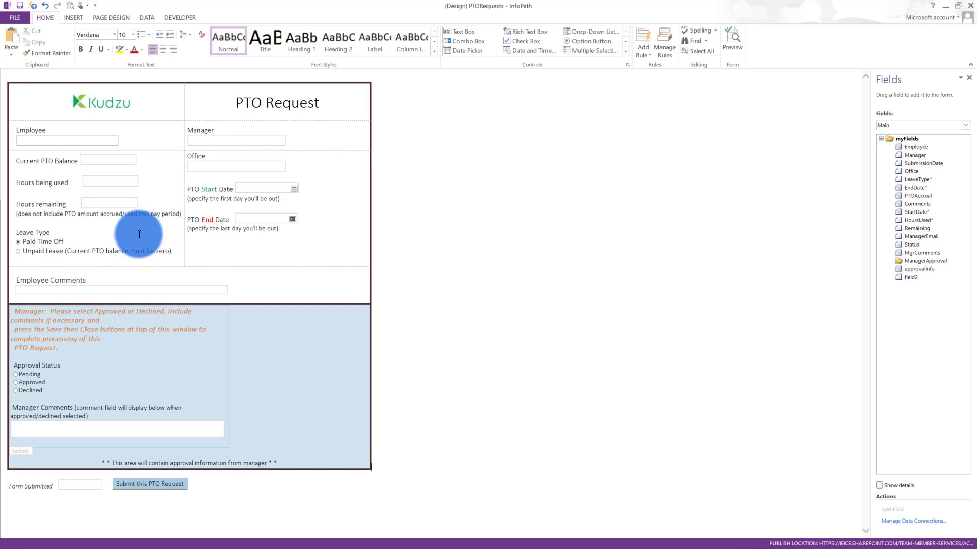
left_click(945, 6)
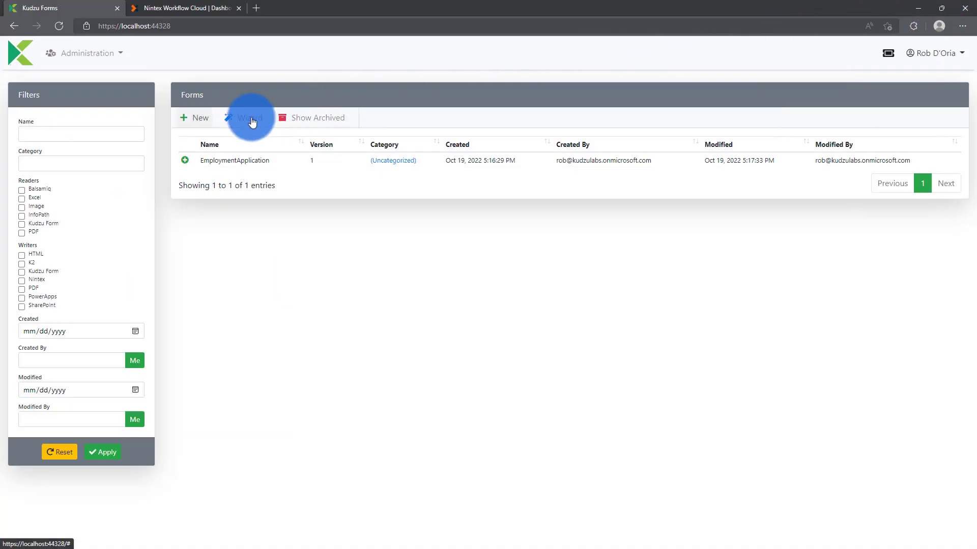
- Start a new wizard conversion and read PTORequests.xsn from the Forms folder as the source form
left_click(248, 119)
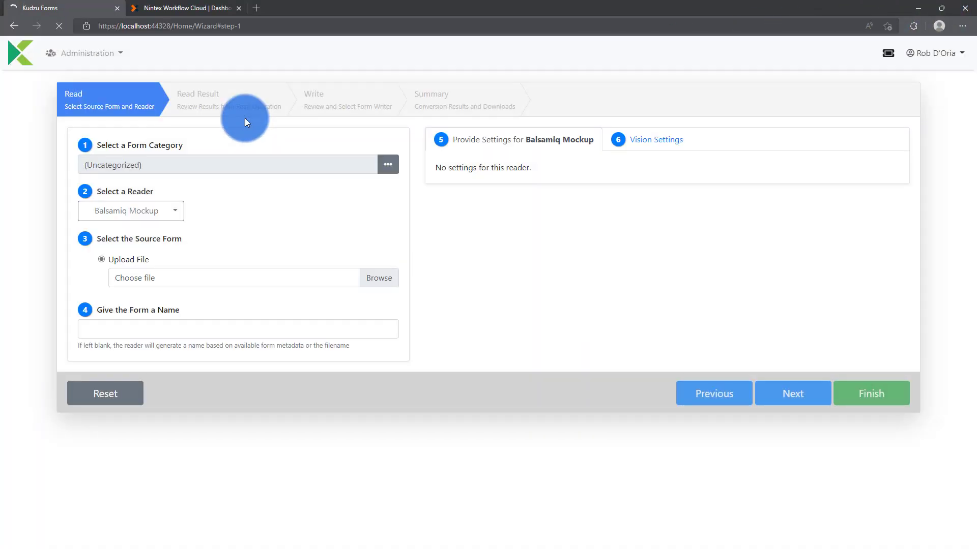
left_click(196, 277)
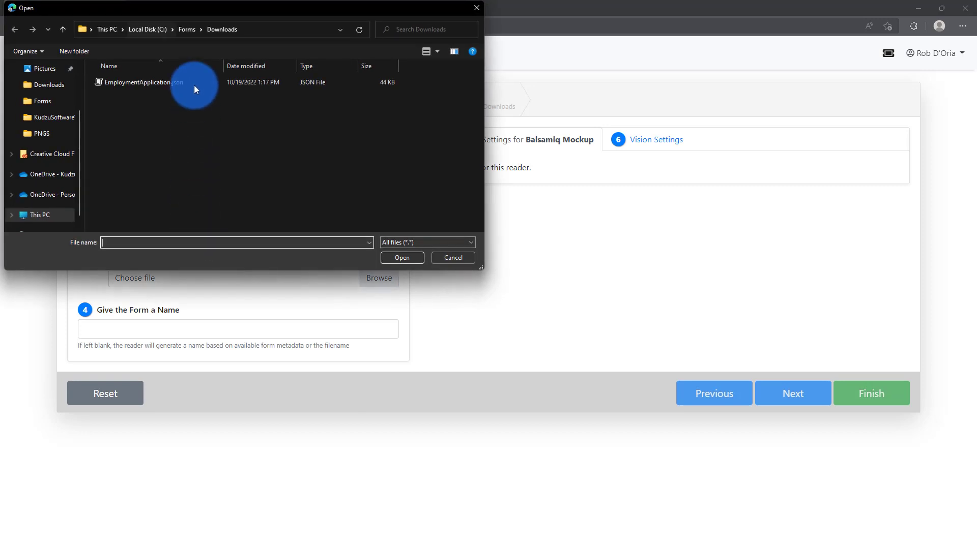
left_click(192, 29)
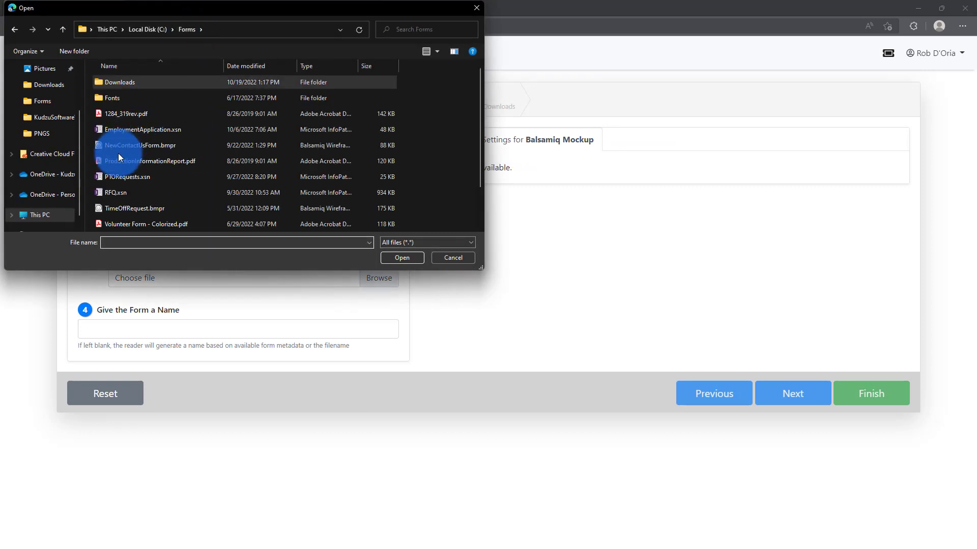
double_click(125, 177)
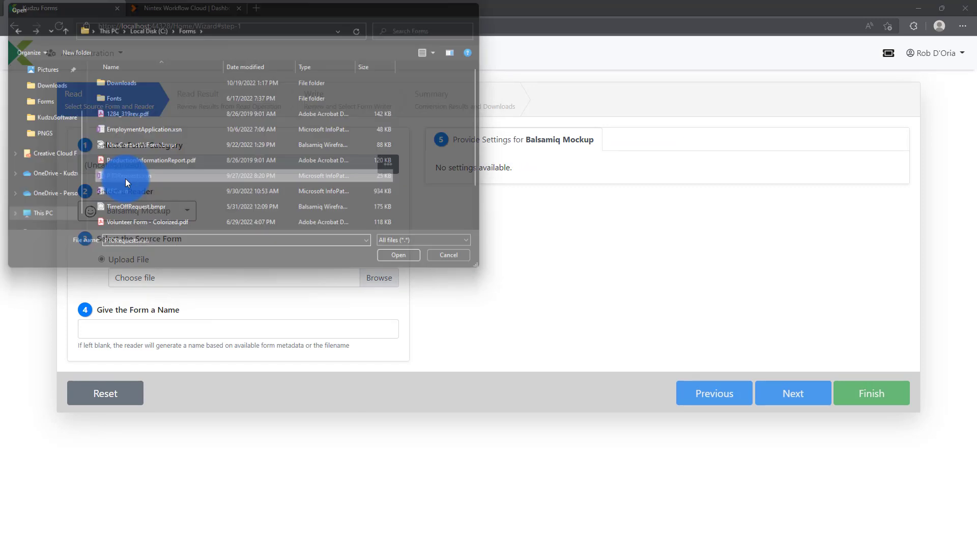
left_click(790, 438)
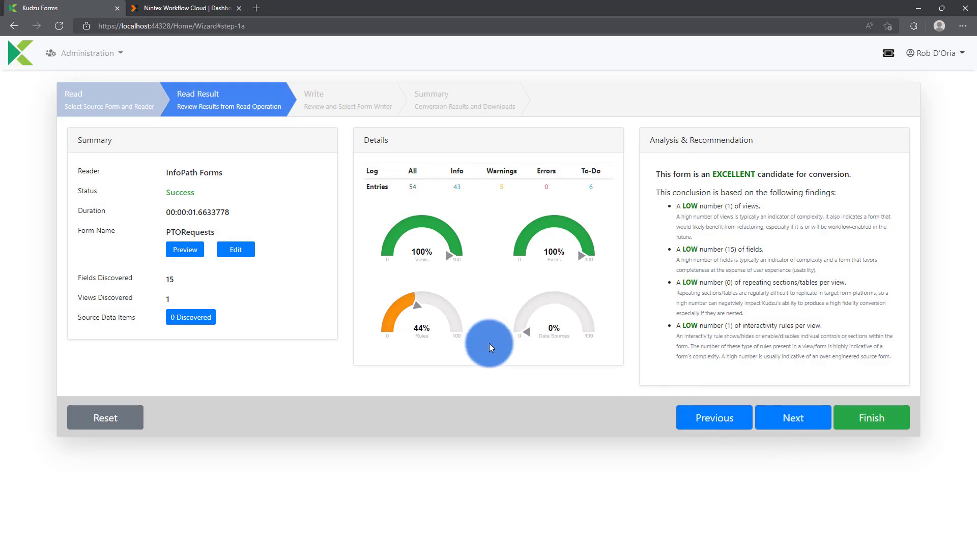
- Preview the read PTORequests form, close the preview, and convert the form with the Nintex writer
left_click(187, 249)
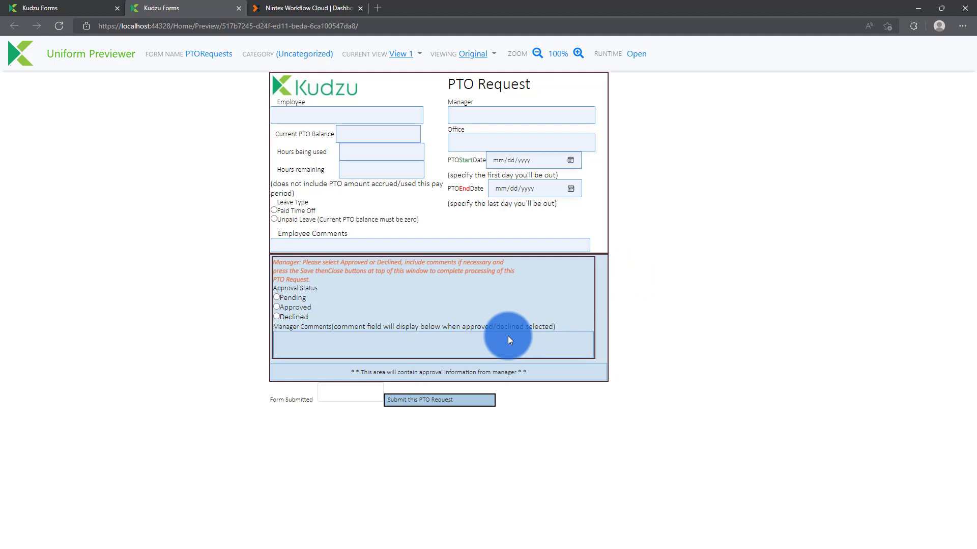
left_click(239, 8)
left_click(795, 418)
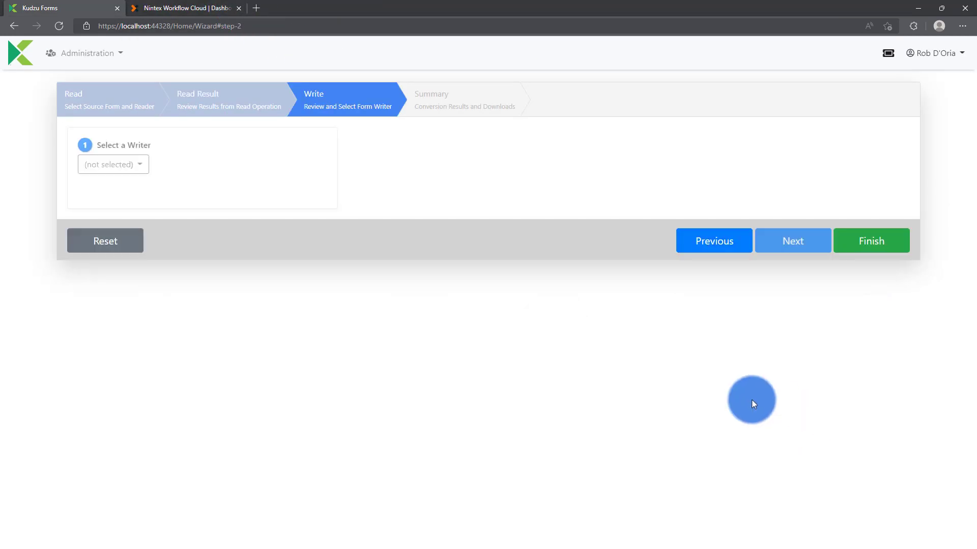
left_click(113, 164)
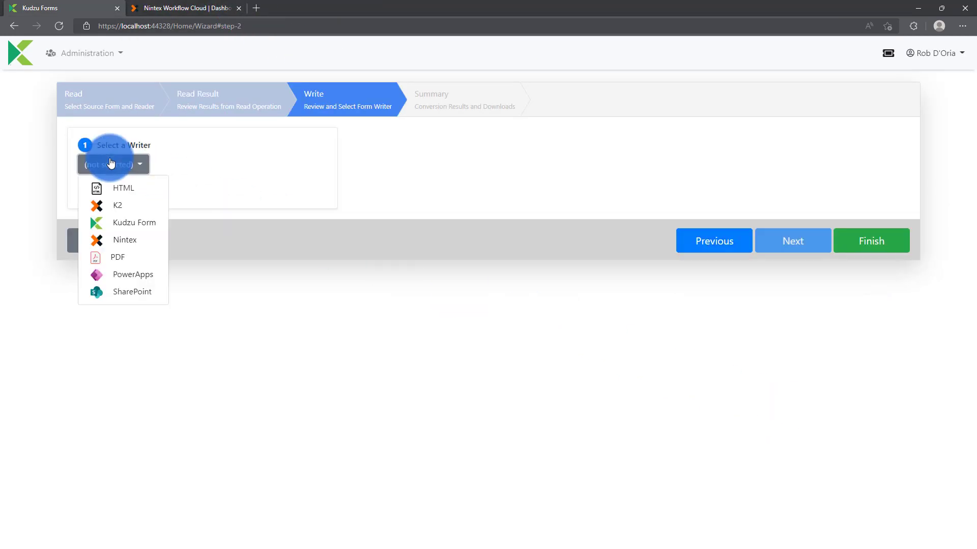
left_click(130, 240)
left_click(808, 343)
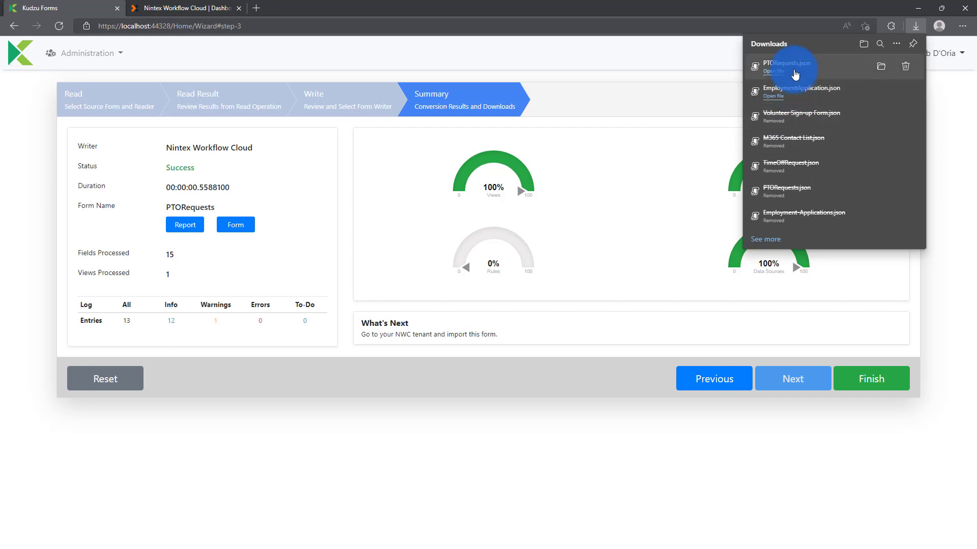
- Switch to Nintex Workflow Cloud and import PTORequests.json into the form designer, discarding the unsaved changes
left_click(199, 9)
left_click(58, 76)
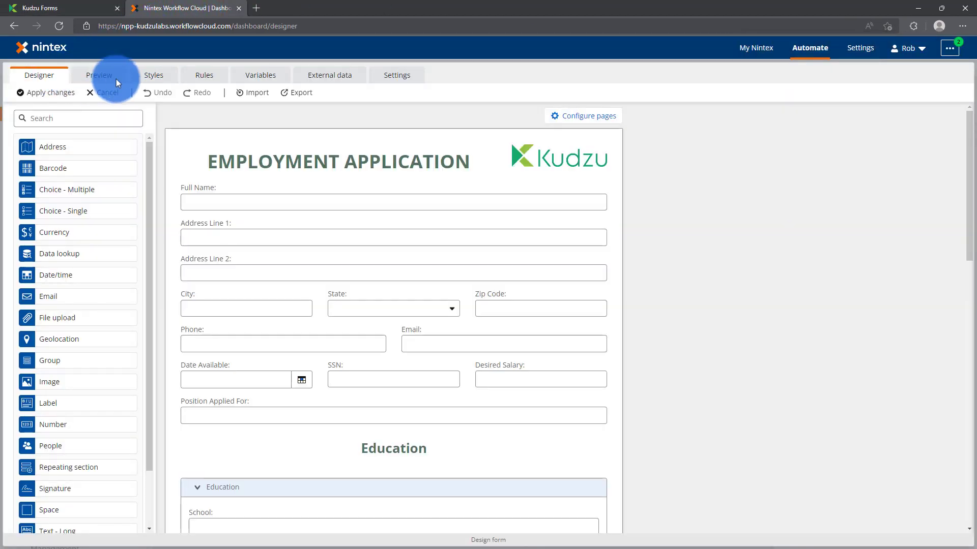
left_click(239, 93)
left_click(585, 344)
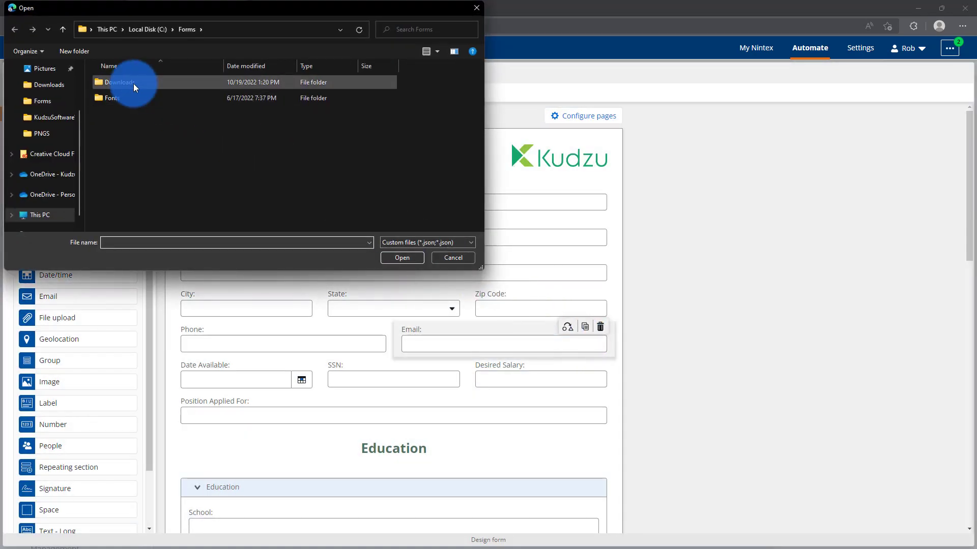
double_click(133, 84)
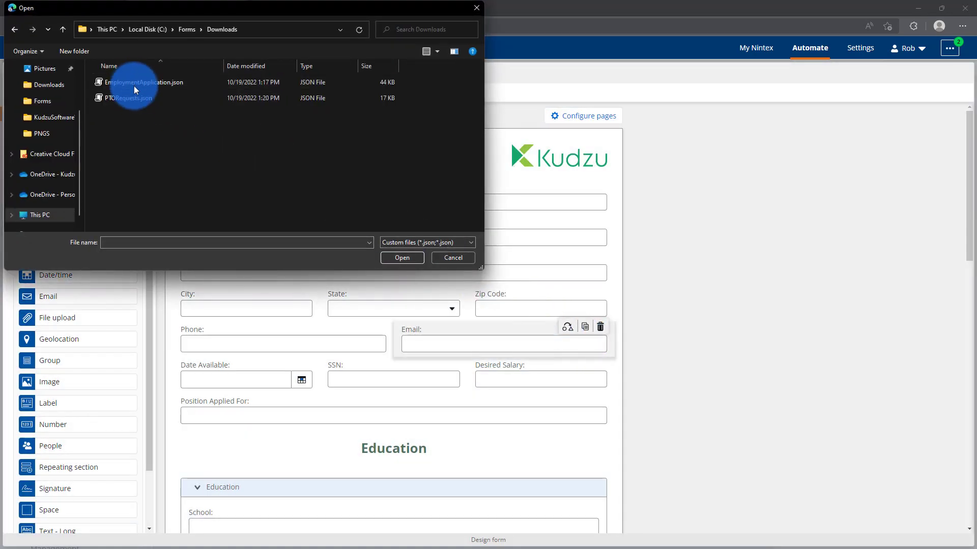
double_click(136, 96)
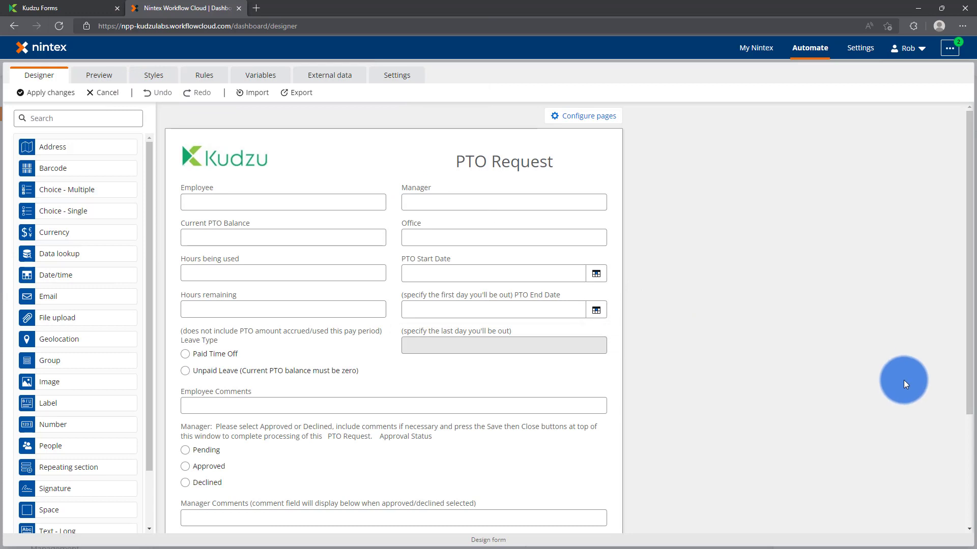
- Examine the imported PTO Request form and the options of its LeaveType and Status choice controls
scroll(893, 418, "down", 3)
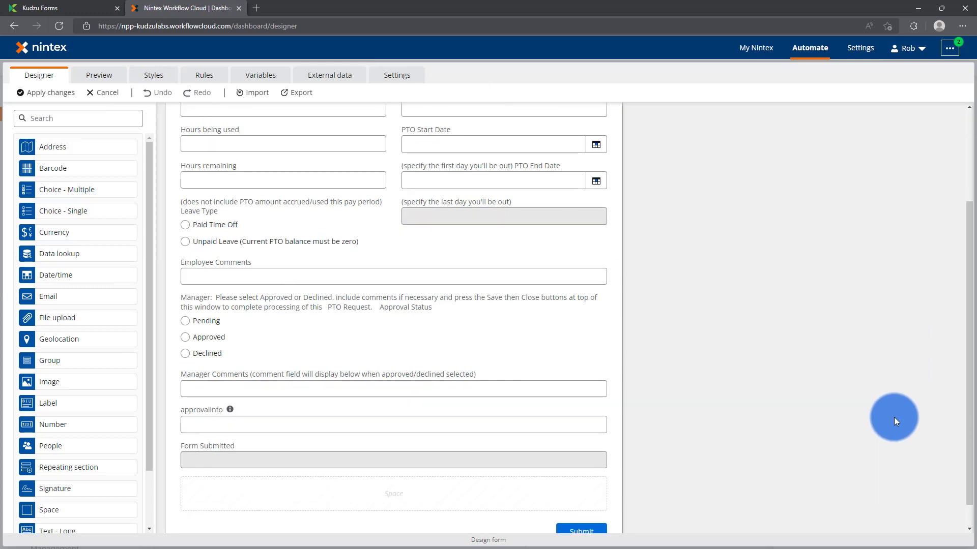
scroll(890, 415, "up", 3)
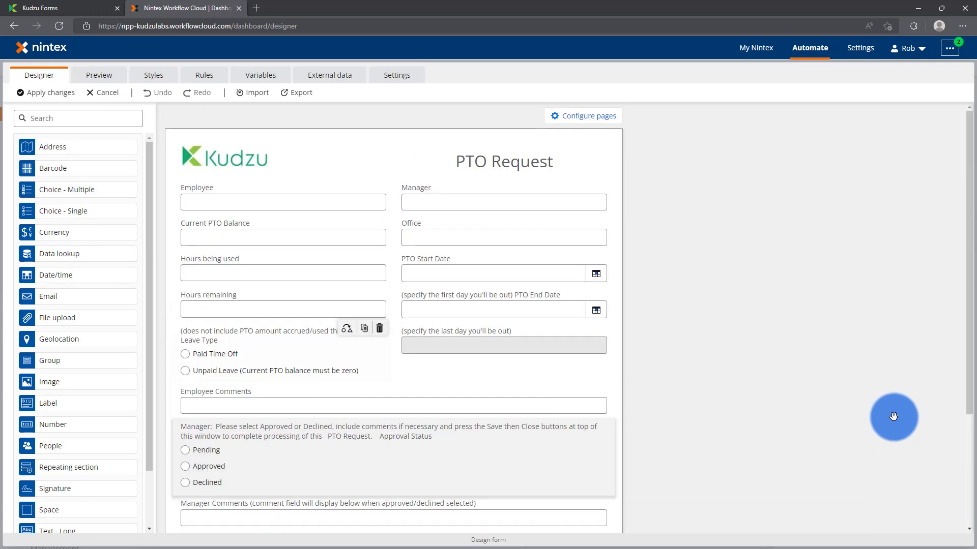
left_click(204, 367)
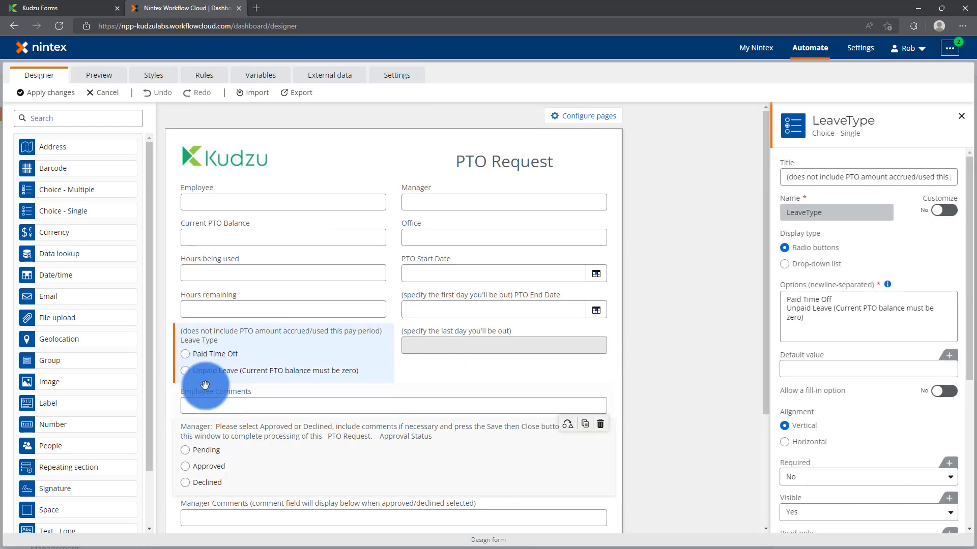
left_click(208, 471)
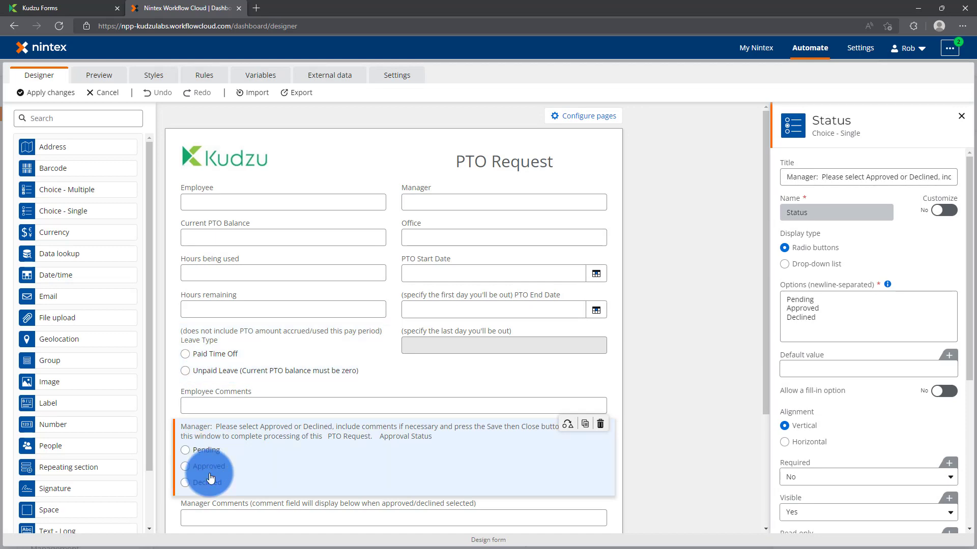
scroll(683, 409, "down", 5)
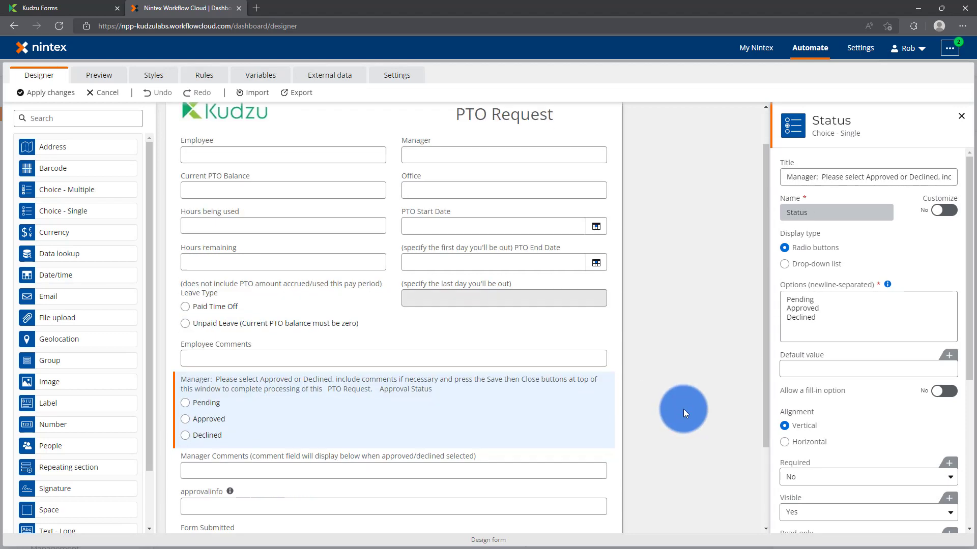
scroll(662, 399, "up", 5)
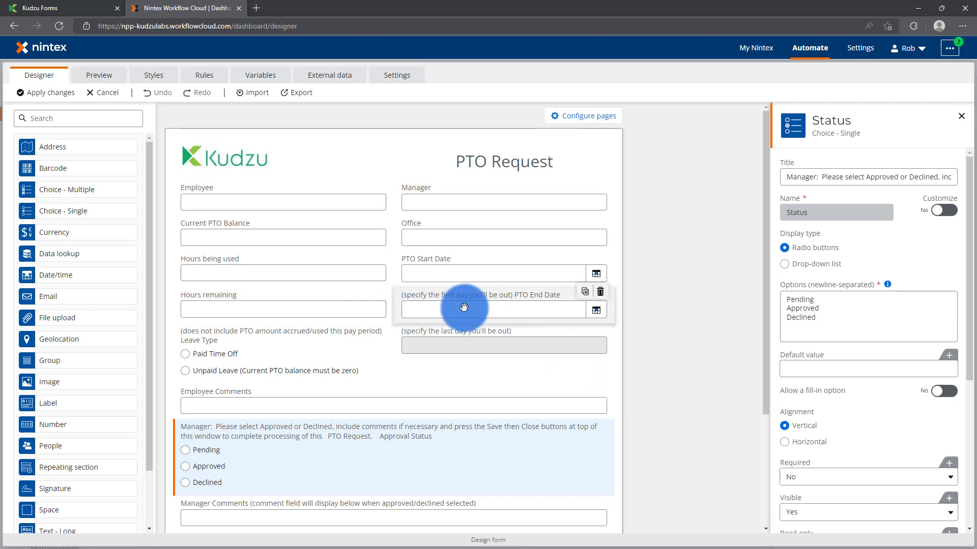
- Shorten the EndDate control's title to PTO End Date by removing the leading instruction in parentheses
left_click(439, 294)
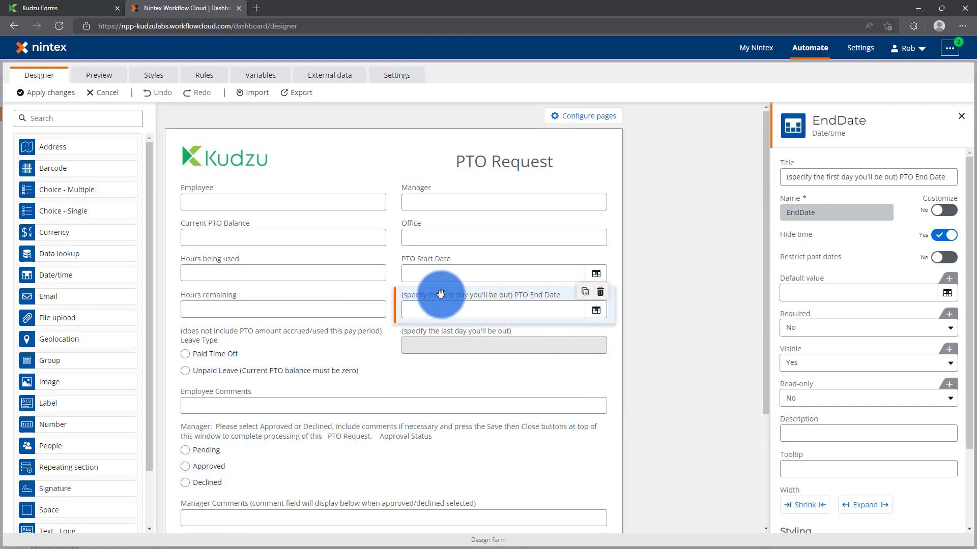
left_click(822, 178)
key("Home")
key("ctrl+shift+Right")
key("ctrl+shift+Right")
key("ctrl+shift+Right")
key("ctrl+shift+Right")
key("ctrl+shift+Right")
key("ctrl+shift+Right")
key("ctrl+shift+Right")
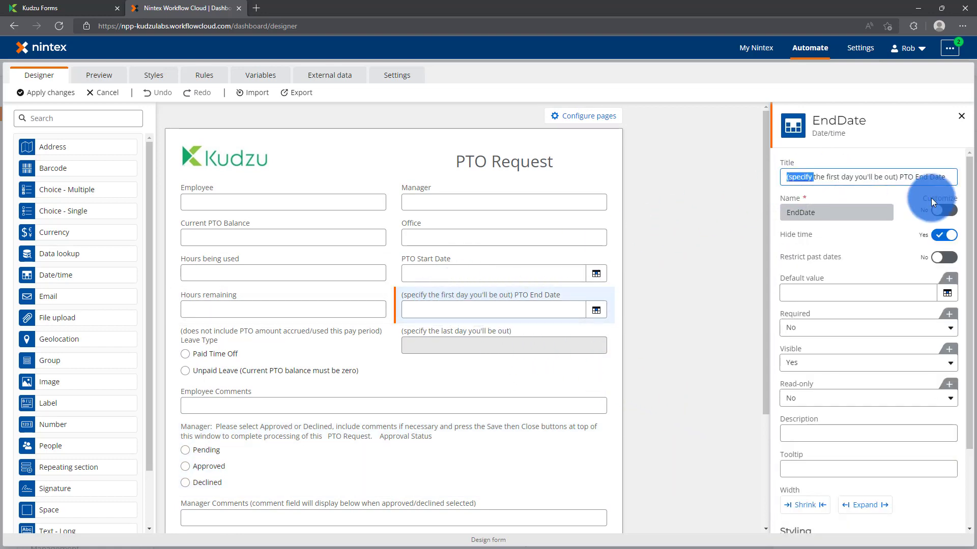
key("Delete")
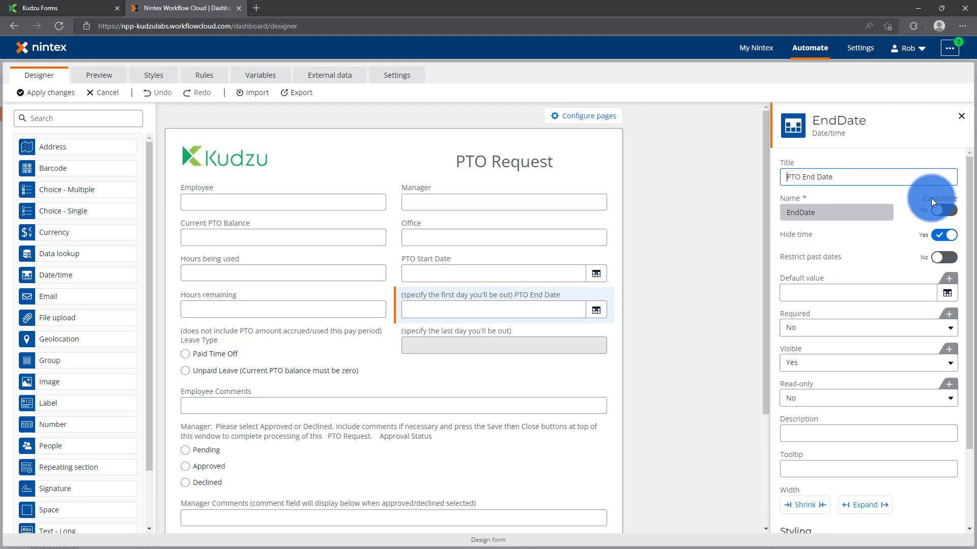
key("Tab")
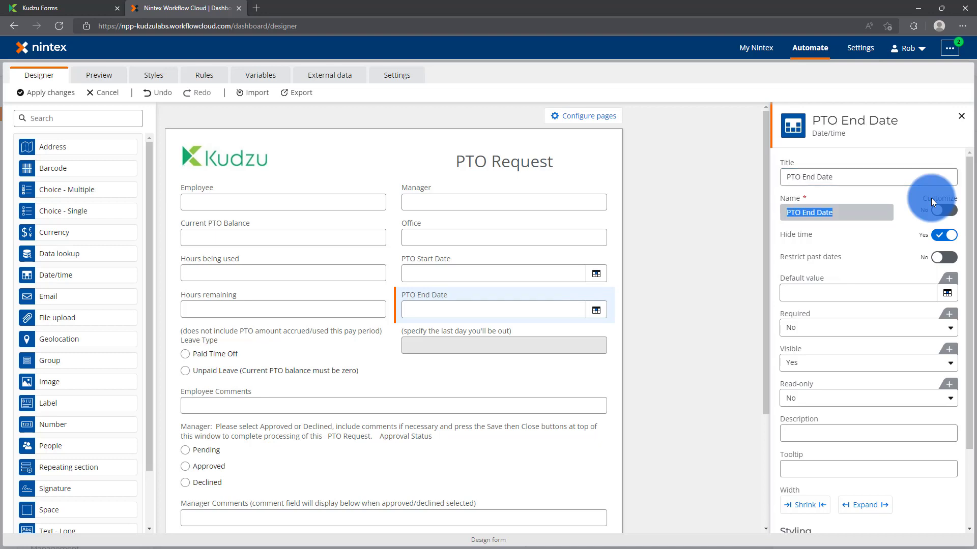
left_click(578, 313)
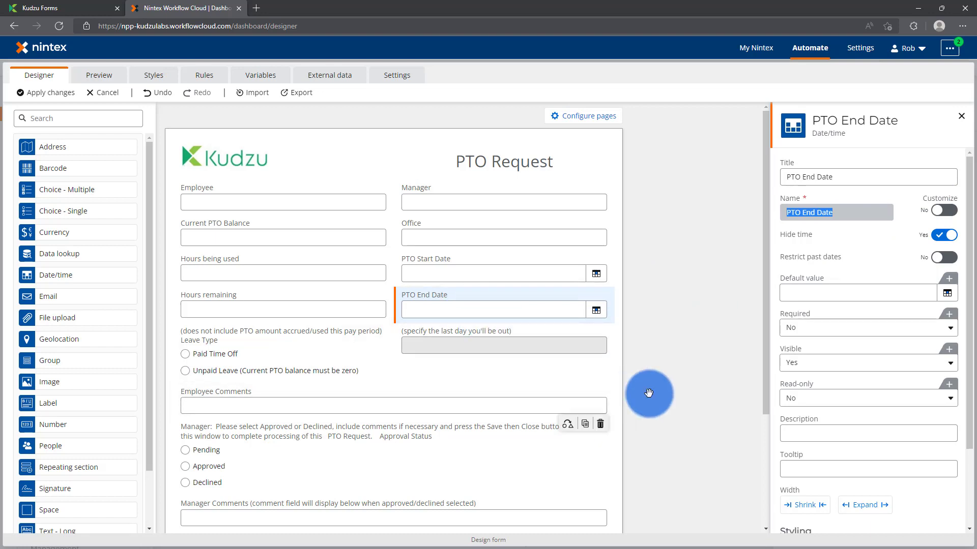
- Check the Status choice control's settings, then switch to Kudzu Forms and finish the PTORequests conversion
left_click(206, 467)
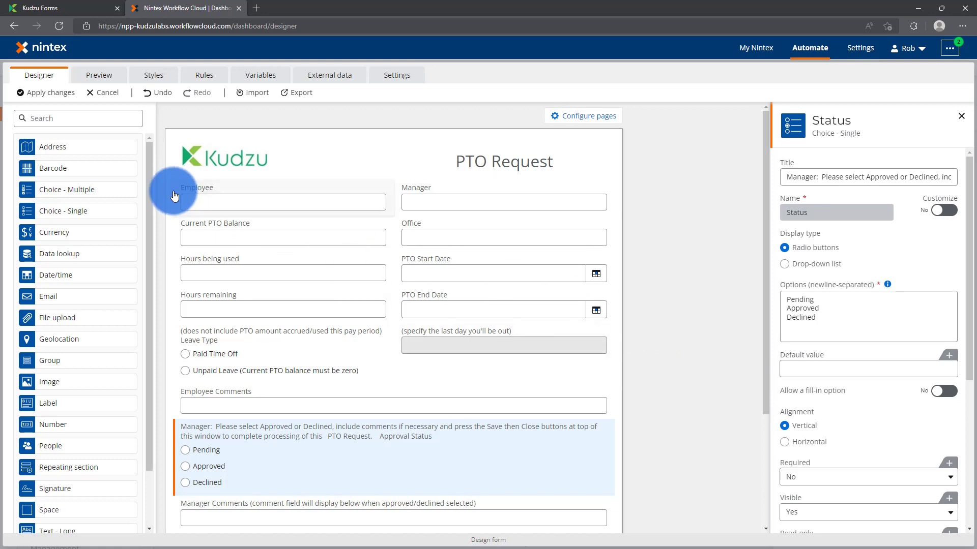
left_click(76, 10)
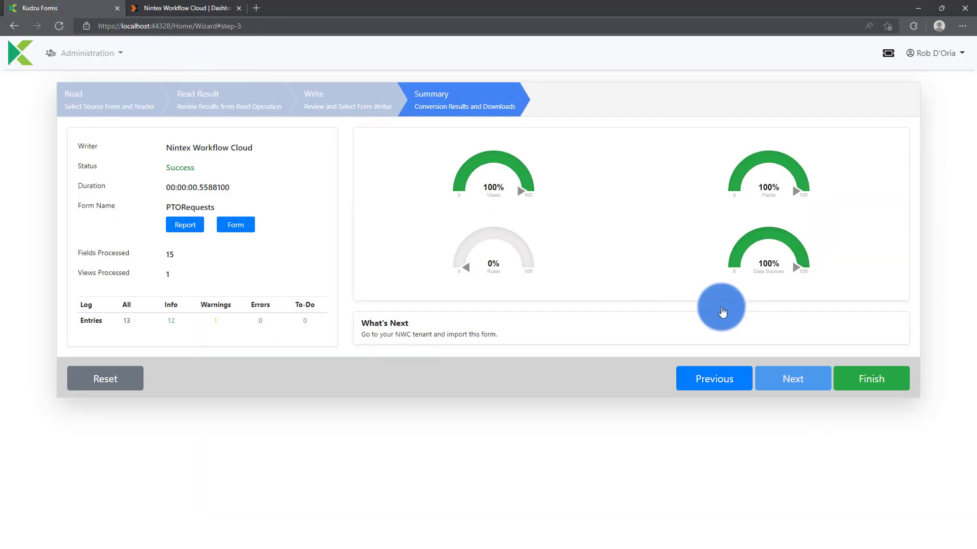
left_click(863, 376)
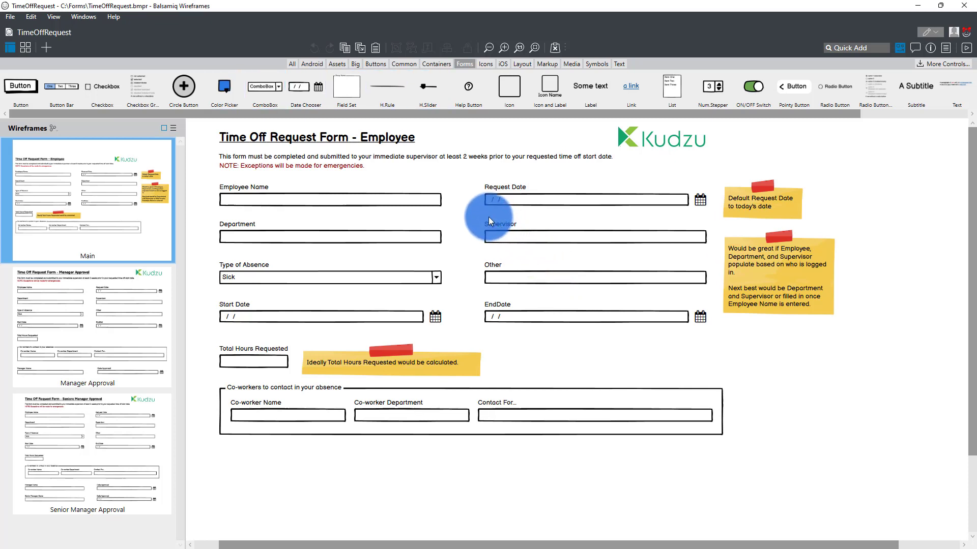
- Minimize the Time Off Request wireframe in Balsamiq and read TimeOffRequest.bmpr into Kudzu Forms with the Balsamiq Mockup reader
left_click(410, 198)
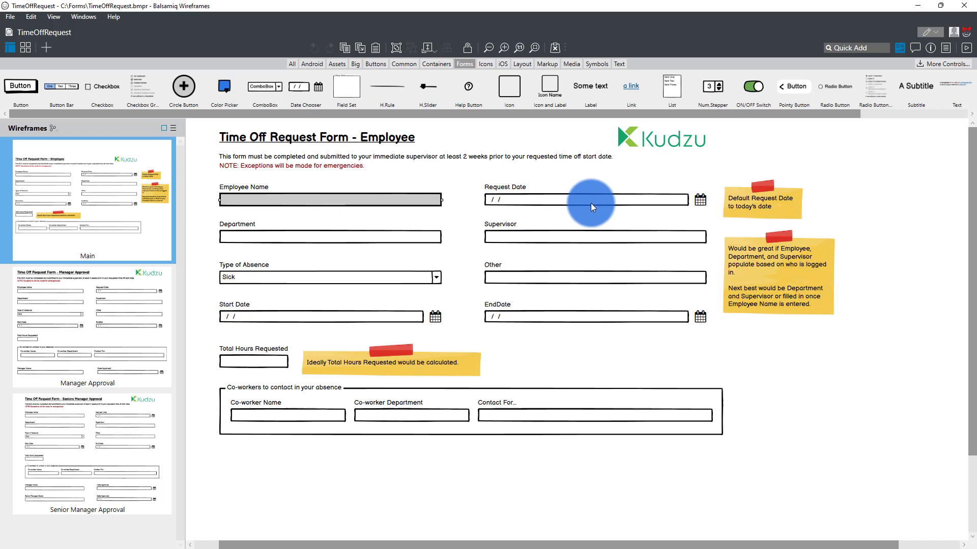
left_click(919, 9)
left_click(251, 125)
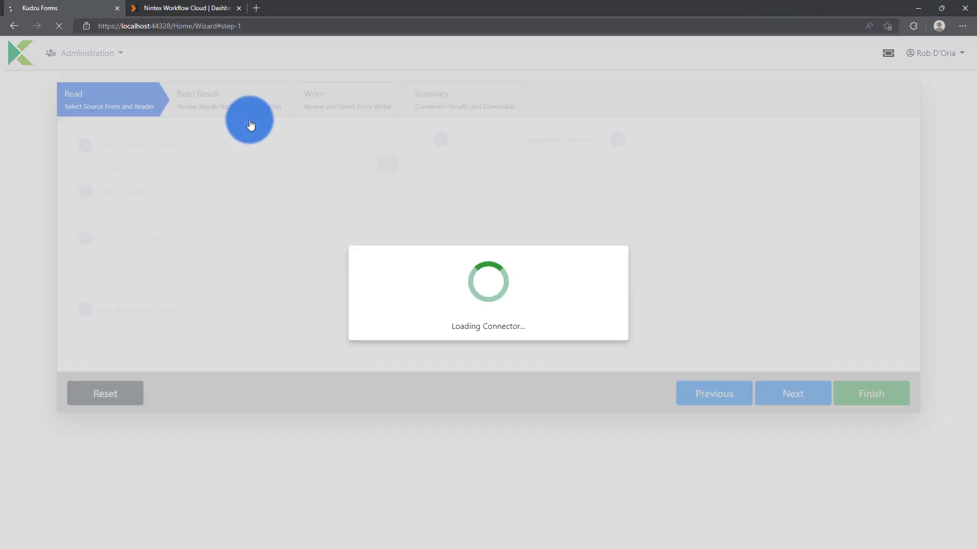
left_click(367, 280)
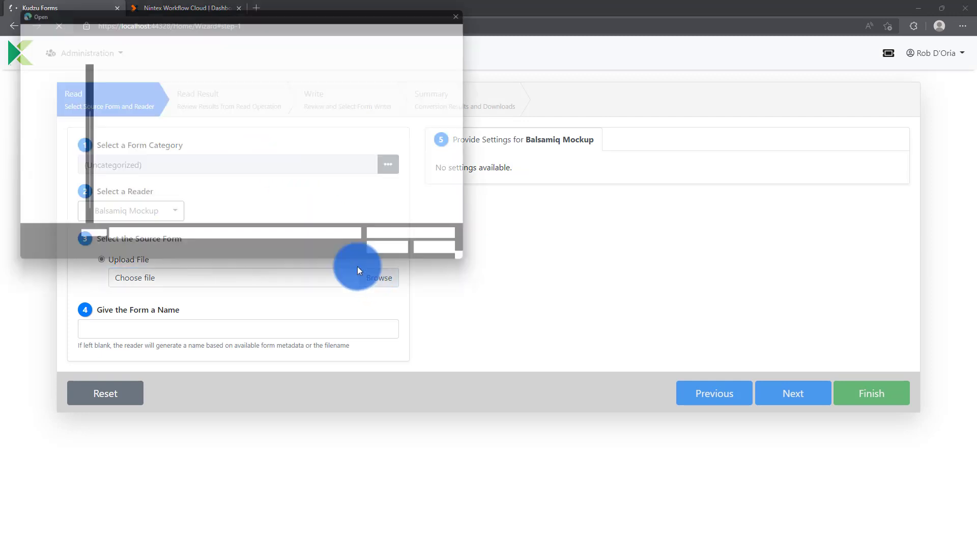
left_click(182, 29)
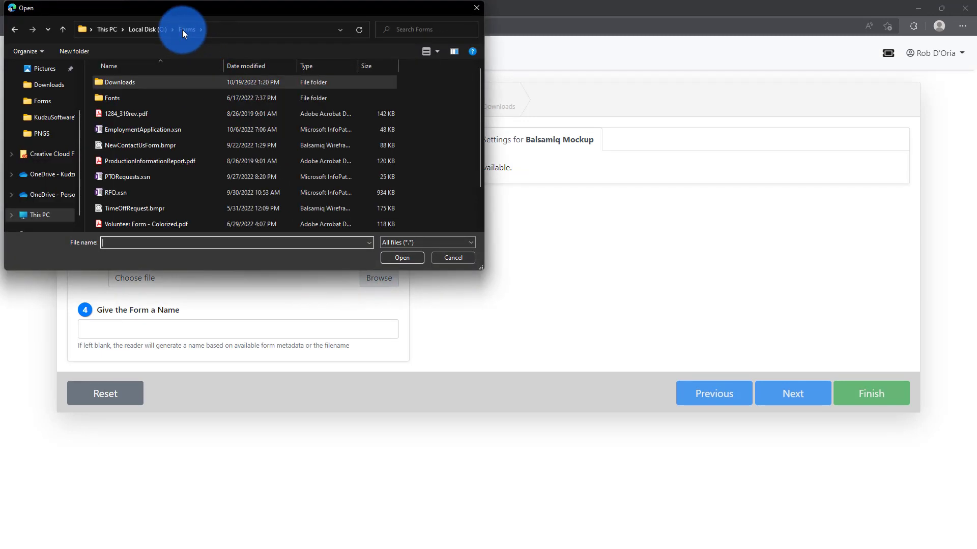
double_click(139, 207)
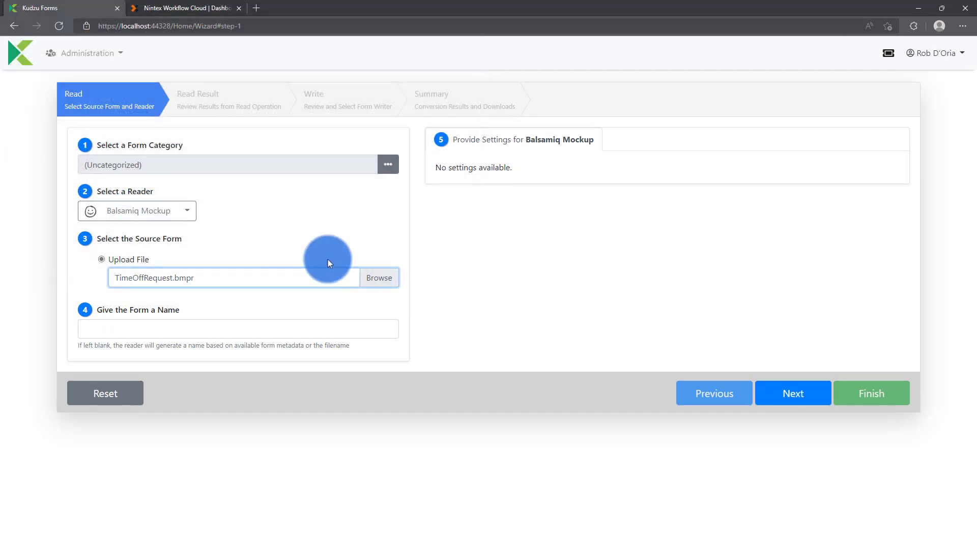
left_click(808, 395)
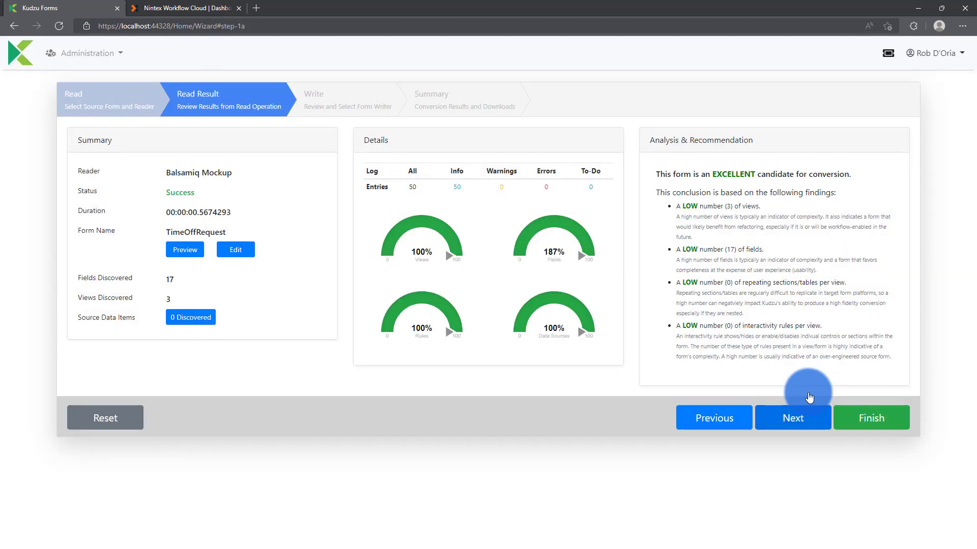
- Preview the Main, Manager Approval and Senior Manager Approval views of the read TimeOffRequest form and close the preview
left_click(188, 250)
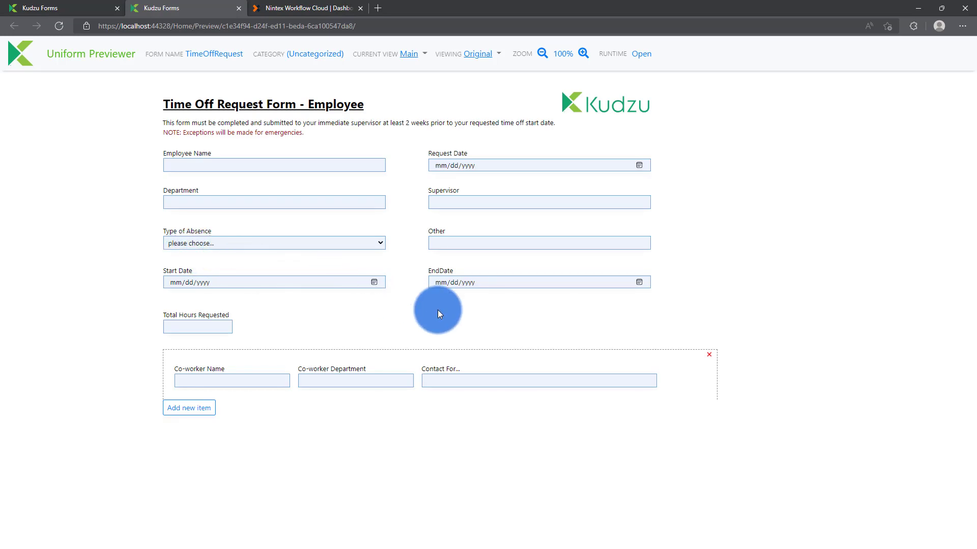
left_click(407, 54)
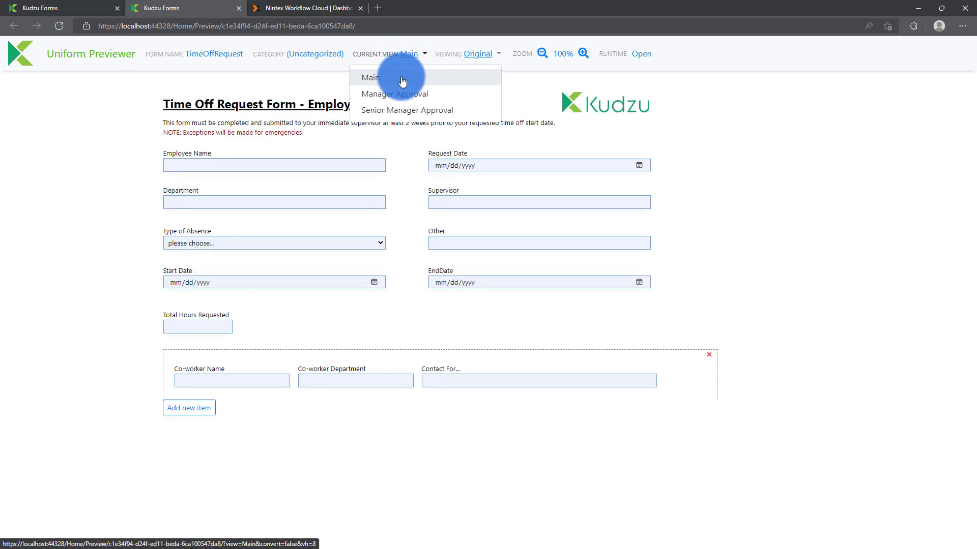
left_click(400, 94)
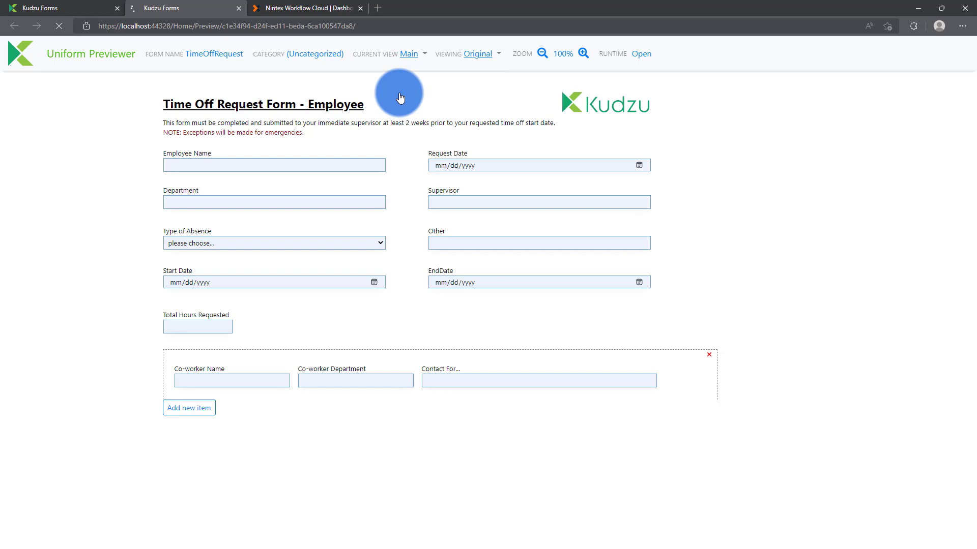
left_click(389, 59)
left_click(401, 109)
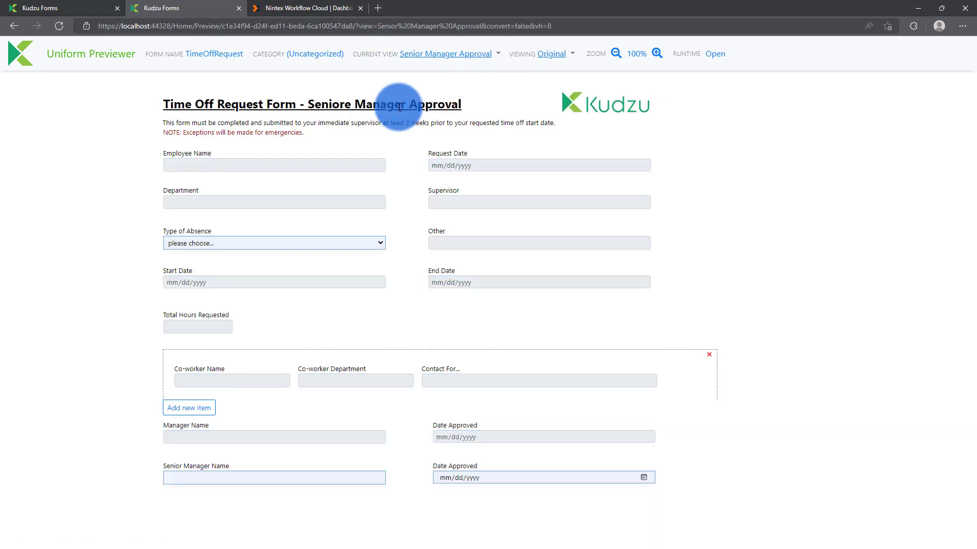
left_click(238, 8)
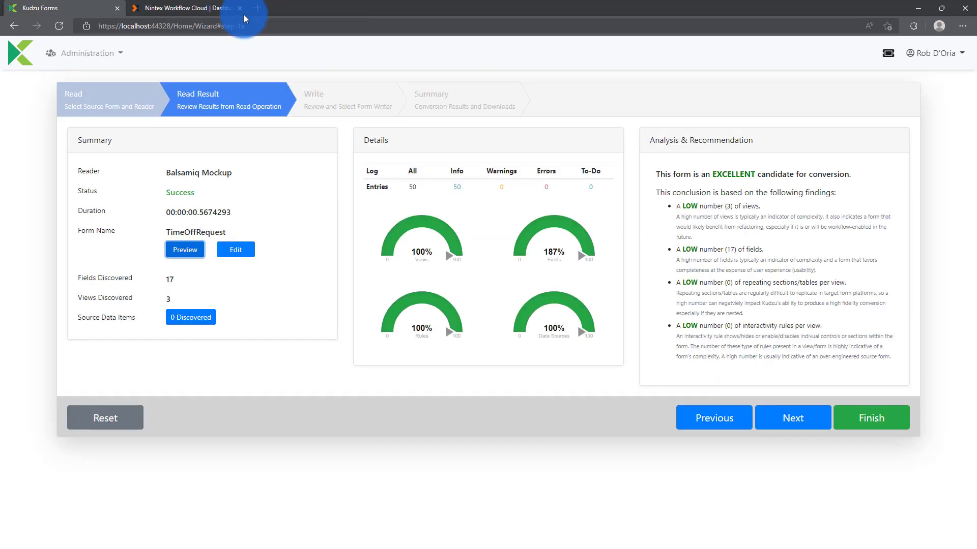
- Convert the TimeOffRequest form with the Nintex writer, including the Main, Manager Approval and Senior Manager Approval views
left_click(816, 419)
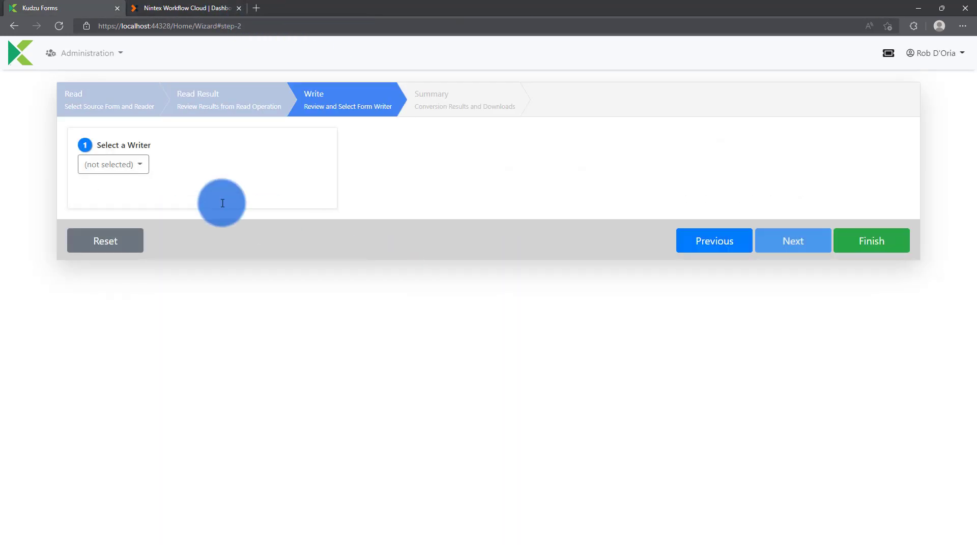
left_click(113, 165)
left_click(127, 243)
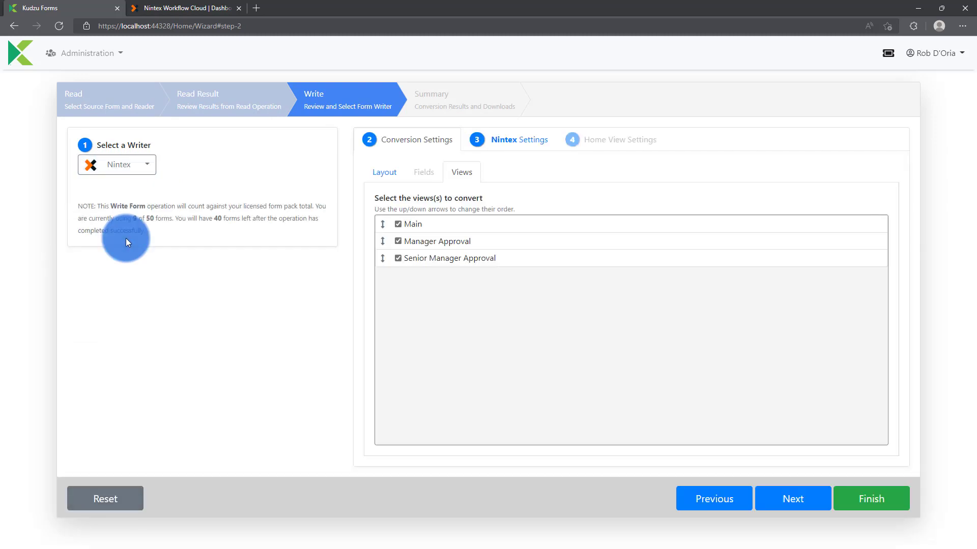
left_click(794, 501)
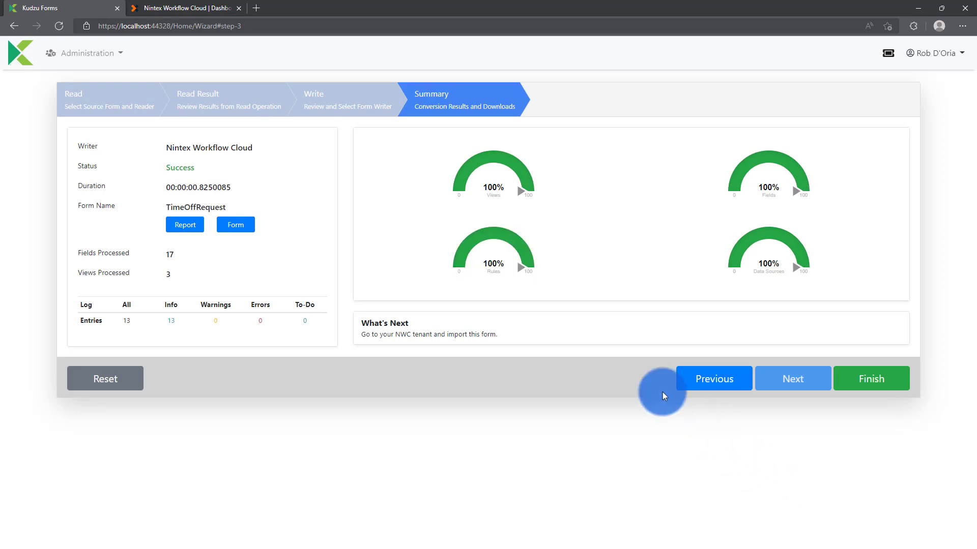
- Switch to Nintex Workflow Cloud and import TimeOffRequest.json from the Downloads folder, discarding the unsaved changes
left_click(200, 9)
left_click(254, 94)
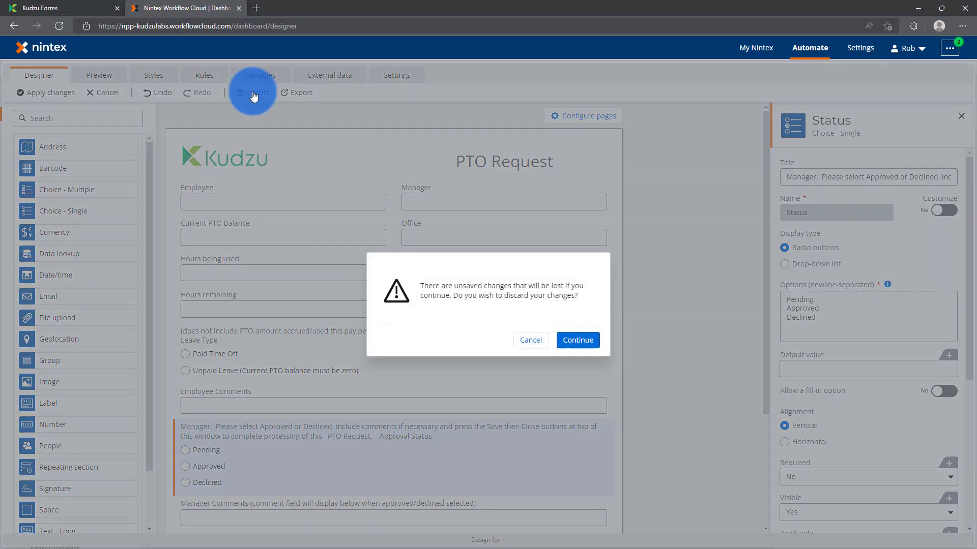
left_click(583, 339)
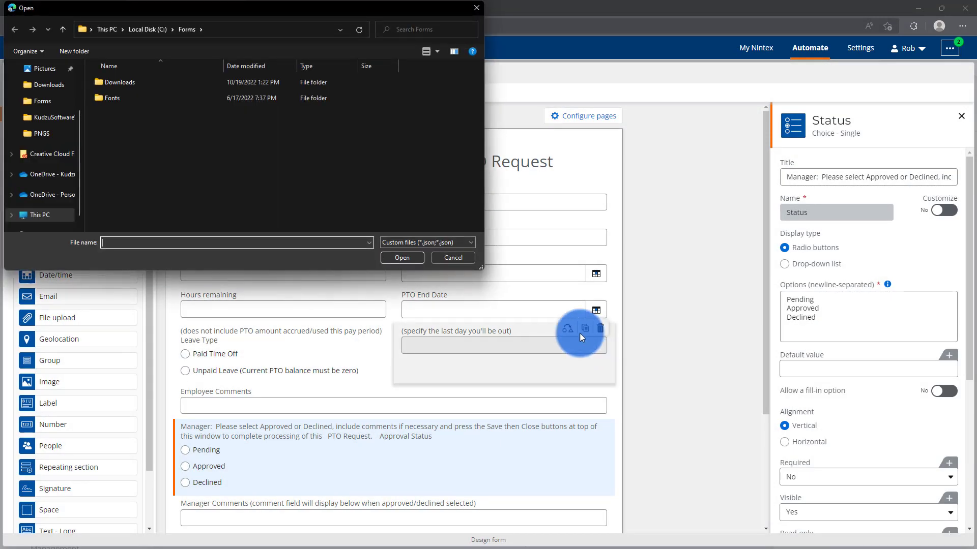
double_click(114, 82)
left_click(139, 113)
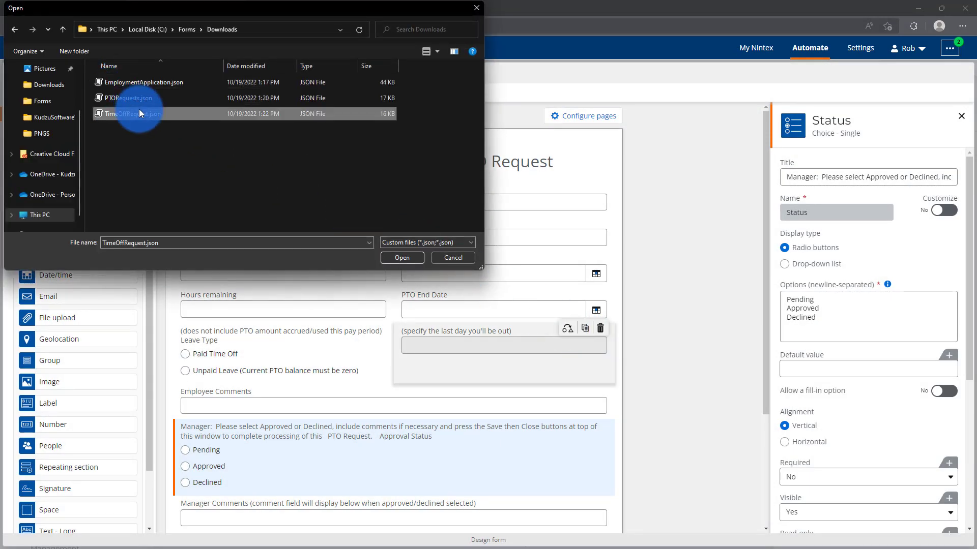
double_click(139, 113)
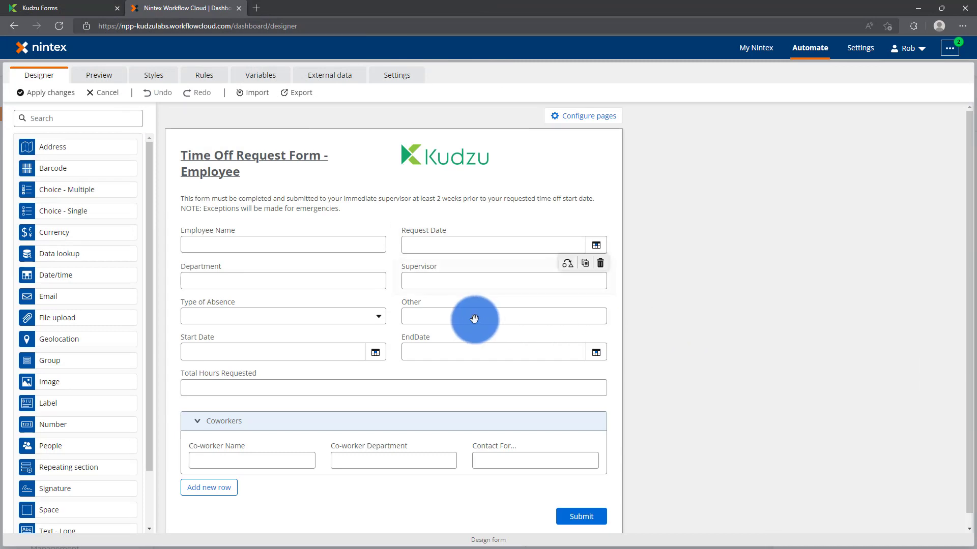
- Check the options of the Type of Absence control and expand the width of the form's title label by one increment
left_click(349, 314)
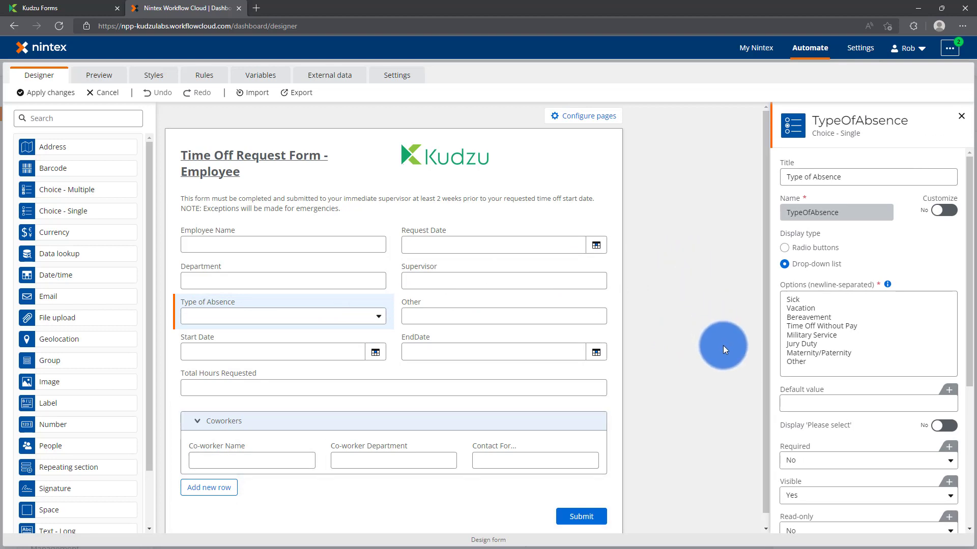
left_click(267, 153)
scroll(865, 356, "down", 1)
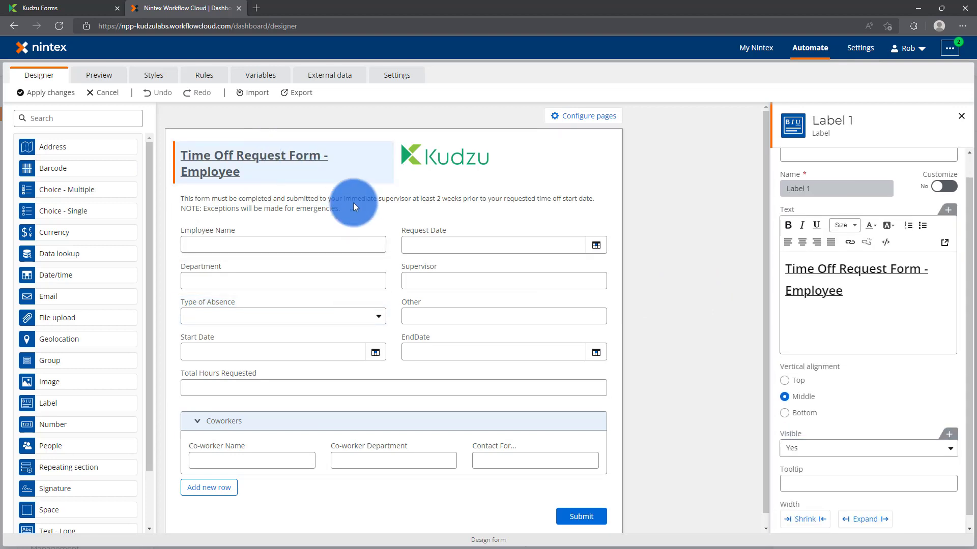
left_click(864, 508)
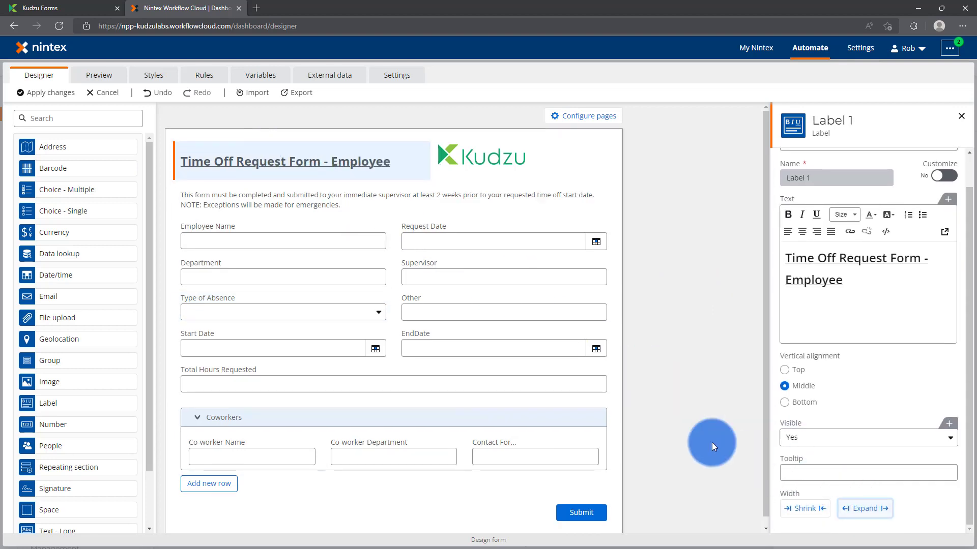